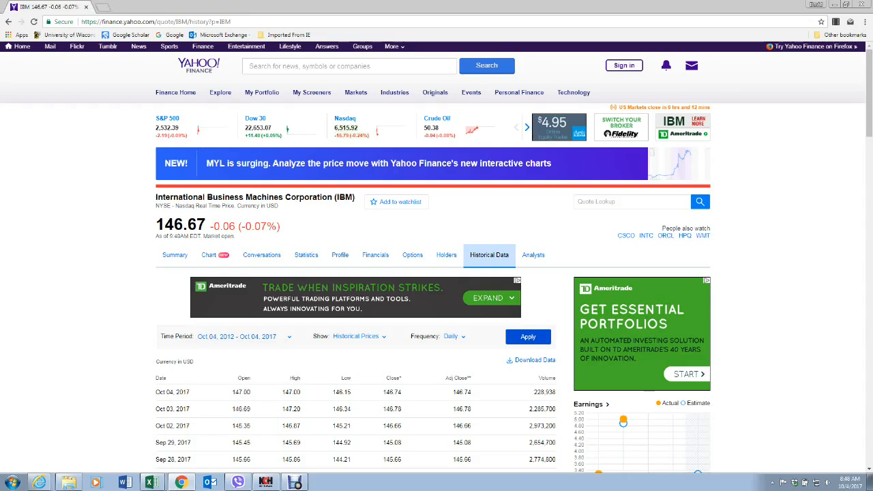
Step: Download IBM's daily historical prices for Oct 04, 2012 - Oct 04, 2017 and open the CSV in Excel with column A auto-fitted
{"action": "left_click", "coordinate": [528, 337]}
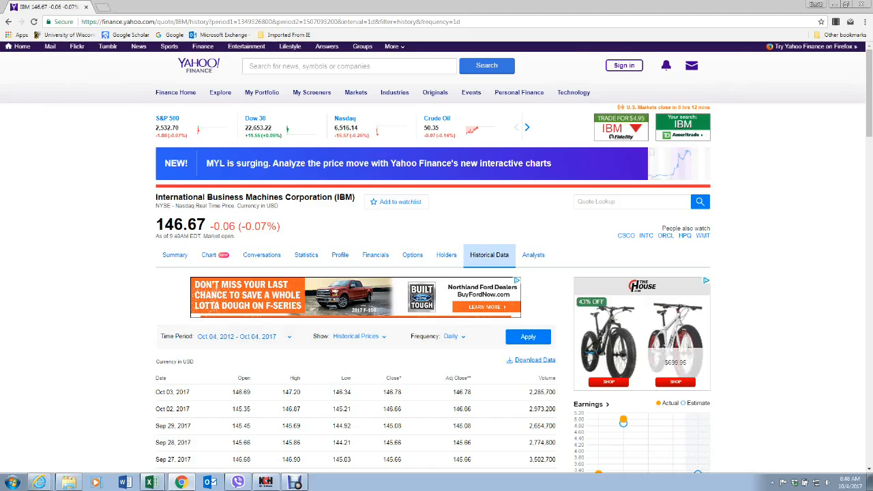
{"action": "left_click", "coordinate": [535, 361]}
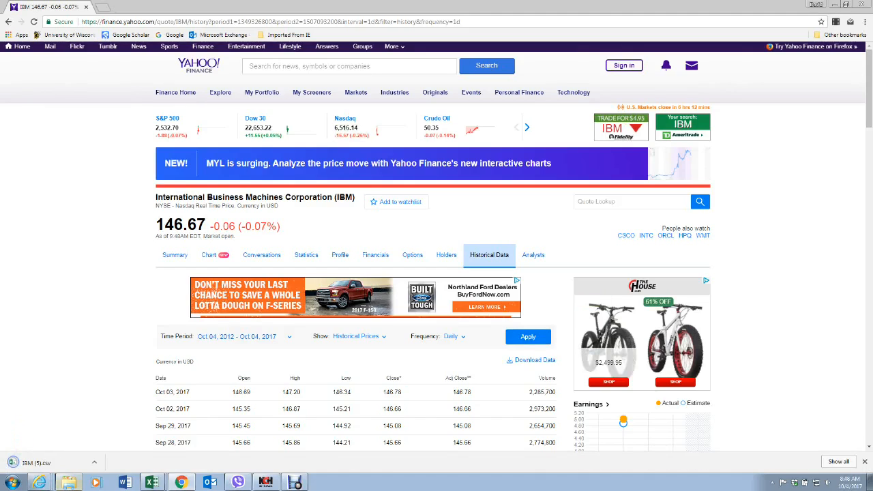
{"action": "left_click", "coordinate": [34, 462]}
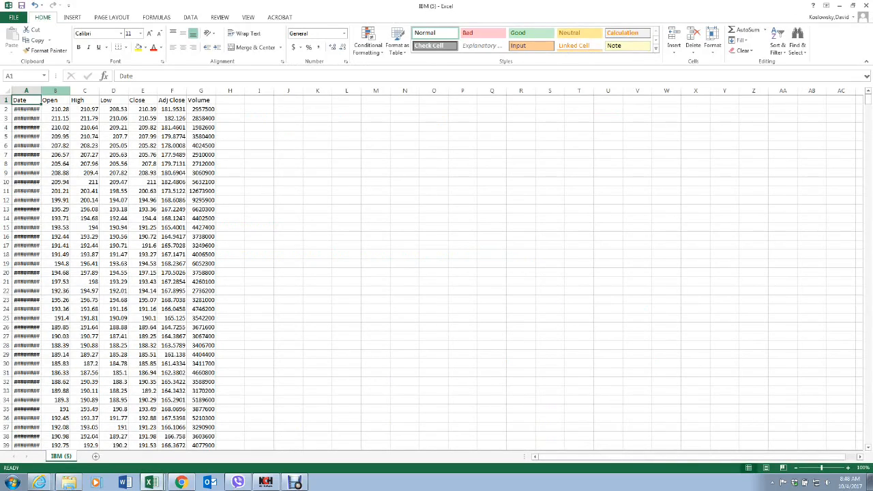
{"action": "double_click", "coordinate": [41, 91]}
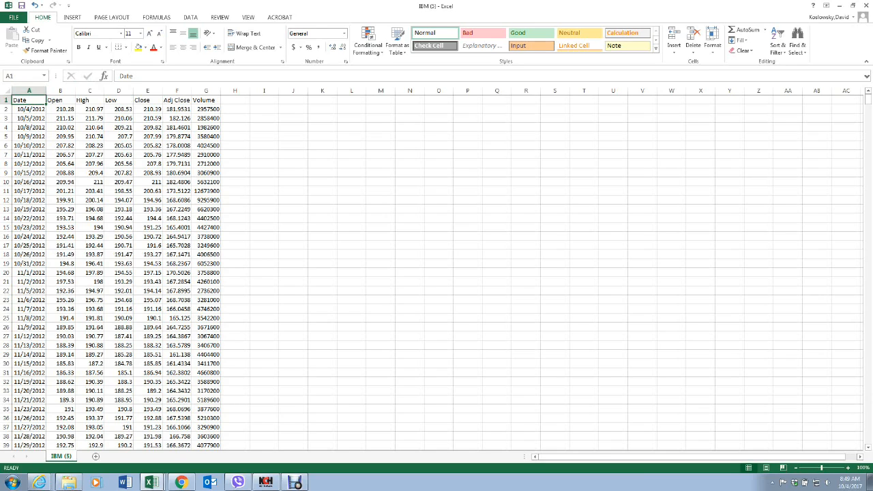
{"action": "mouse_move", "coordinate": [29, 91]}
{"action": "left_mouse_down"}
{"action": "mouse_move", "coordinate": [220, 90]}
{"action": "mouse_move", "coordinate": [212, 91]}
{"action": "left_mouse_up"}
{"action": "left_click", "coordinate": [321, 174]}
{"action": "left_click", "coordinate": [293, 183]}
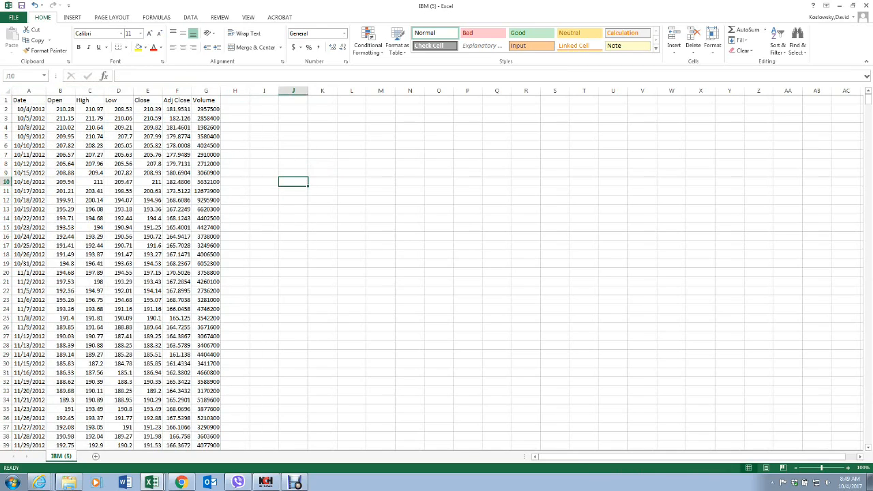
Step: Sort the price data in columns A to G by Date, from newest to oldest
{"action": "left_click_drag", "start_coordinate": [28, 91], "coordinate": [216, 91]}
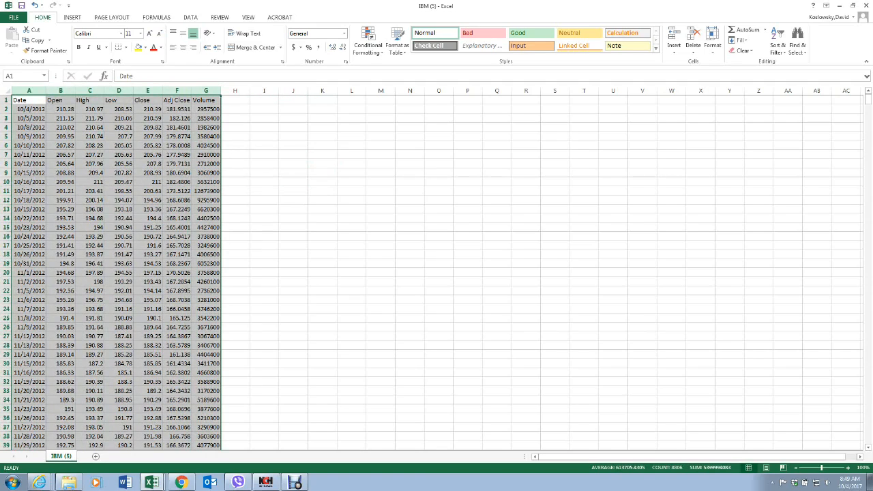
{"action": "left_click", "coordinate": [190, 17]}
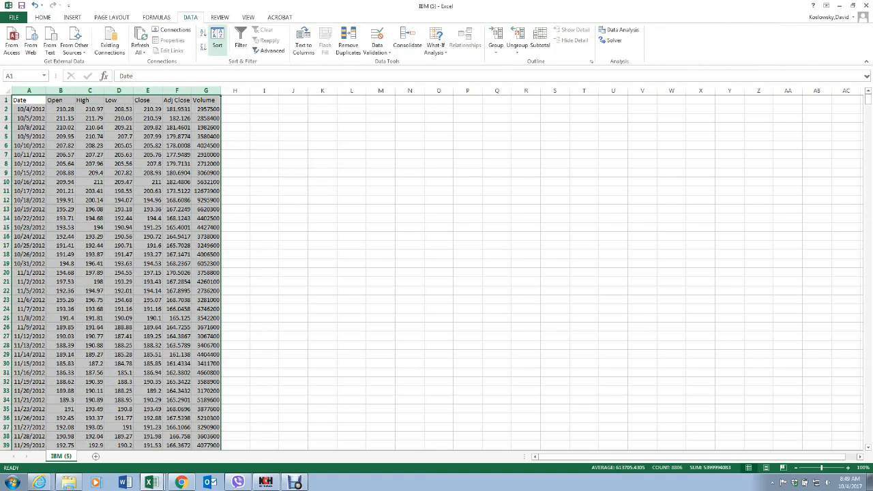
{"action": "left_click", "coordinate": [218, 40]}
{"action": "left_click", "coordinate": [642, 204]}
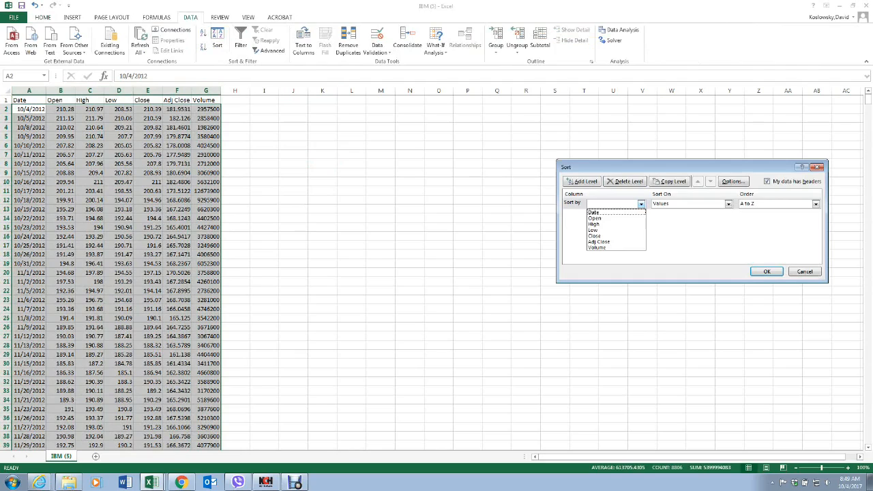
{"action": "left_click", "coordinate": [604, 211]}
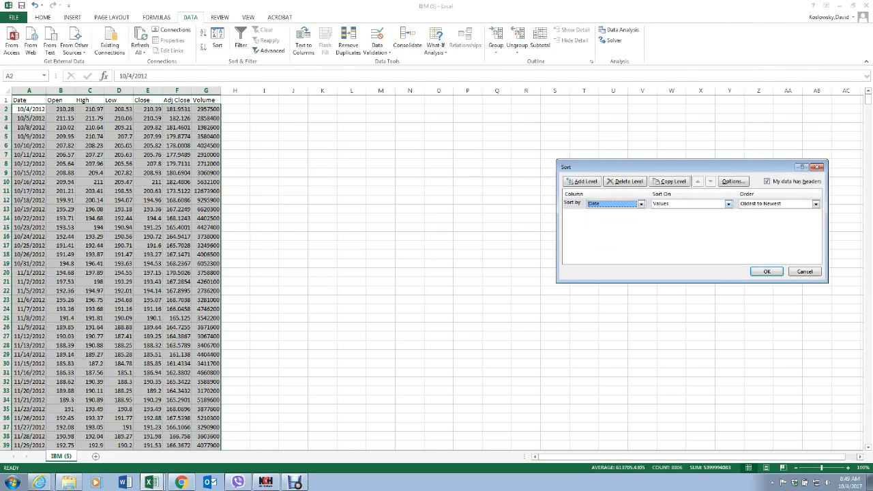
{"action": "left_click", "coordinate": [816, 204]}
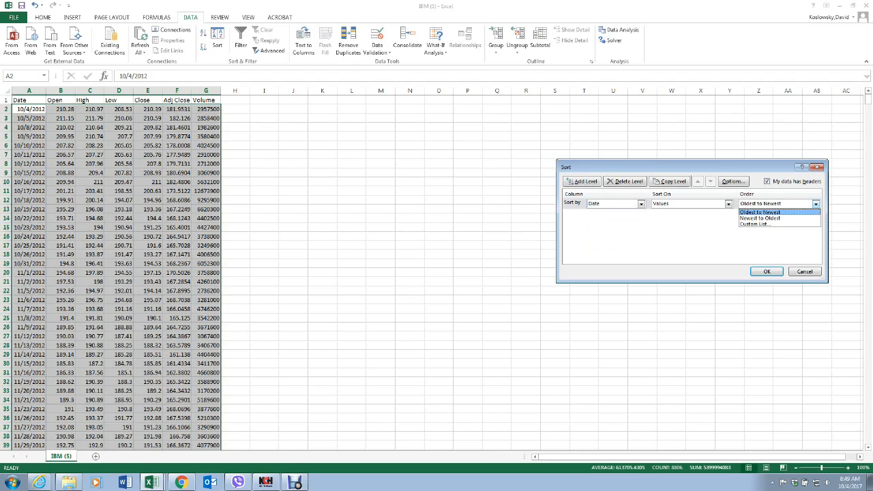
{"action": "left_click", "coordinate": [761, 218]}
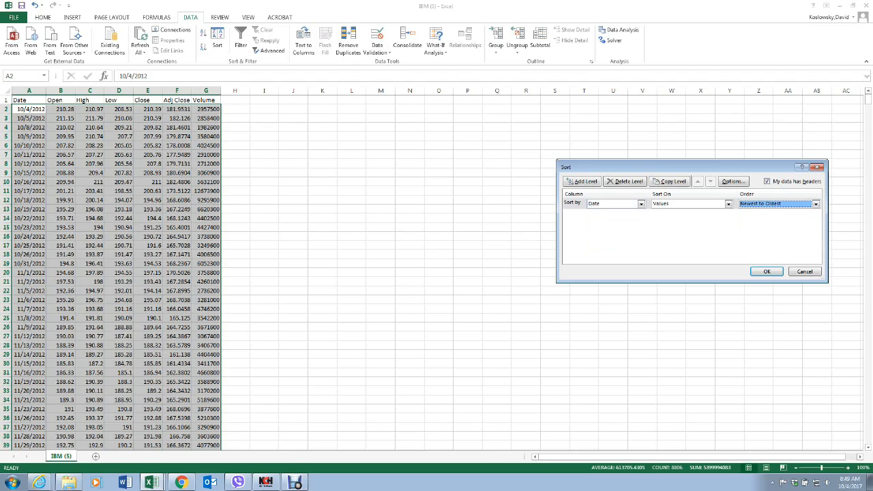
{"action": "left_click", "coordinate": [767, 272]}
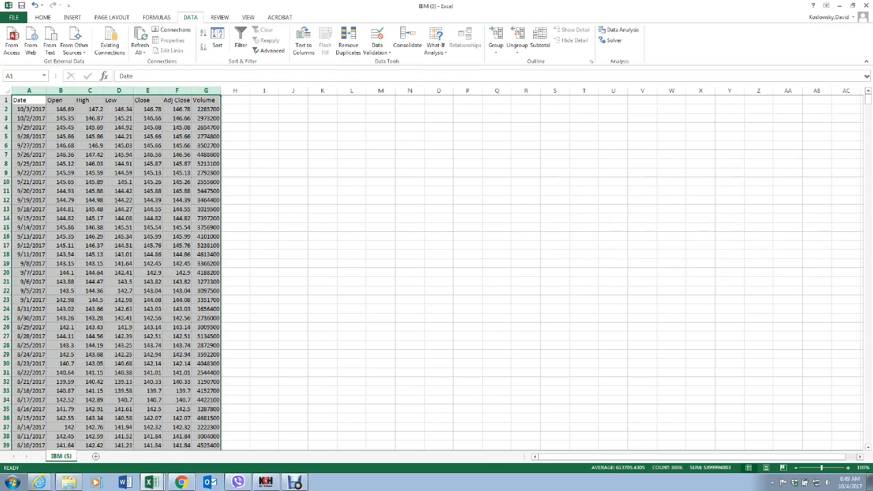
Step: Copy the sorted columns A to G into the IBM monte carlo TEMPLATE workbook, starting at cell A1
{"action": "right_click", "coordinate": [83, 141]}
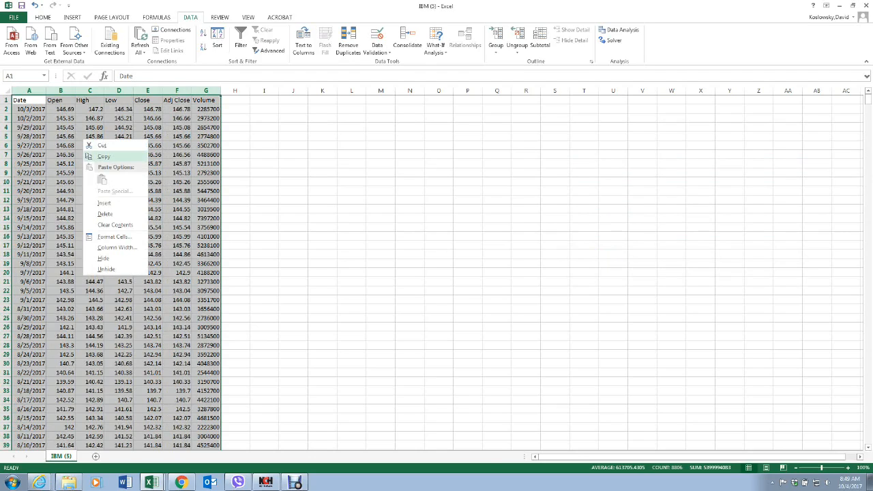
{"action": "left_click", "coordinate": [104, 156]}
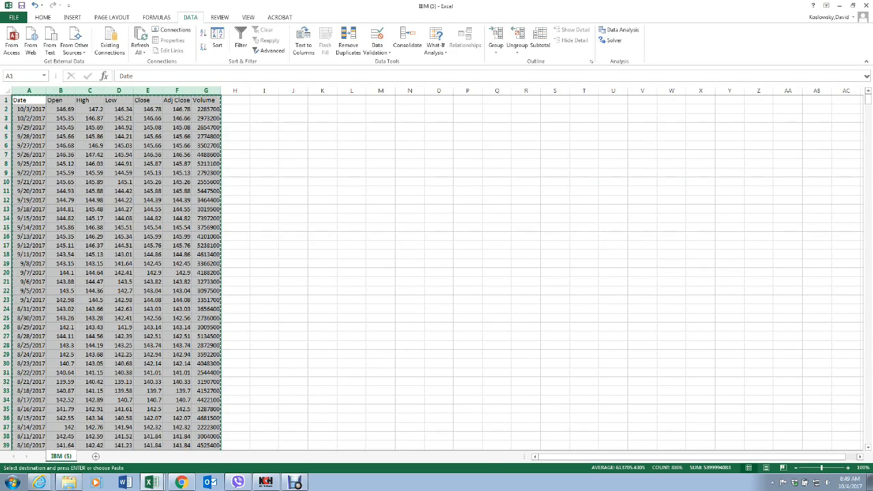
{"action": "left_click", "coordinate": [840, 5]}
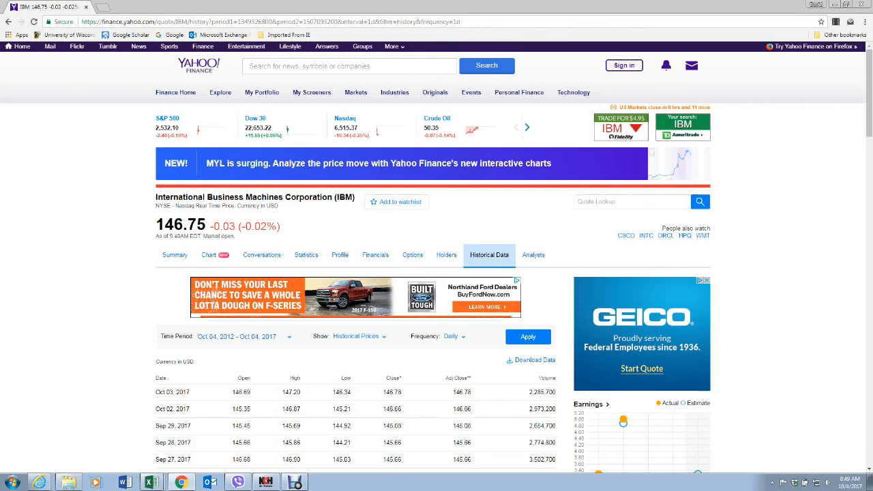
{"action": "left_click", "coordinate": [835, 4]}
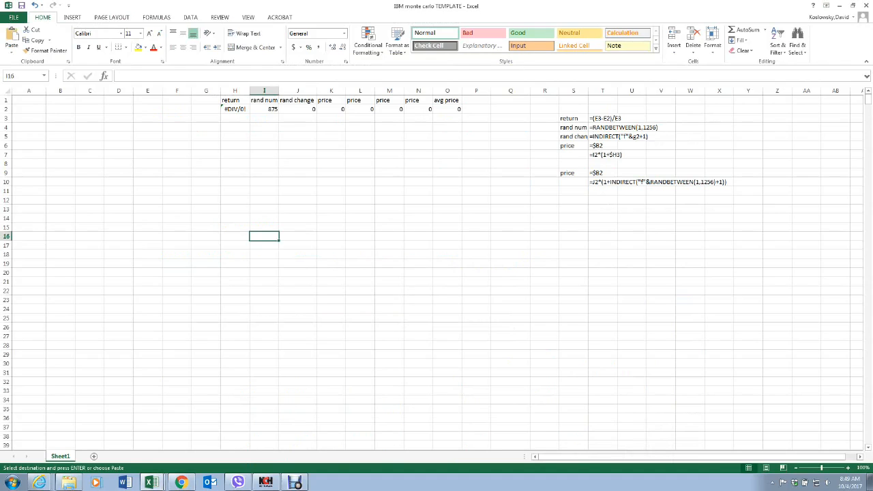
{"action": "left_click", "coordinate": [27, 101]}
{"action": "right_click", "coordinate": [29, 100]}
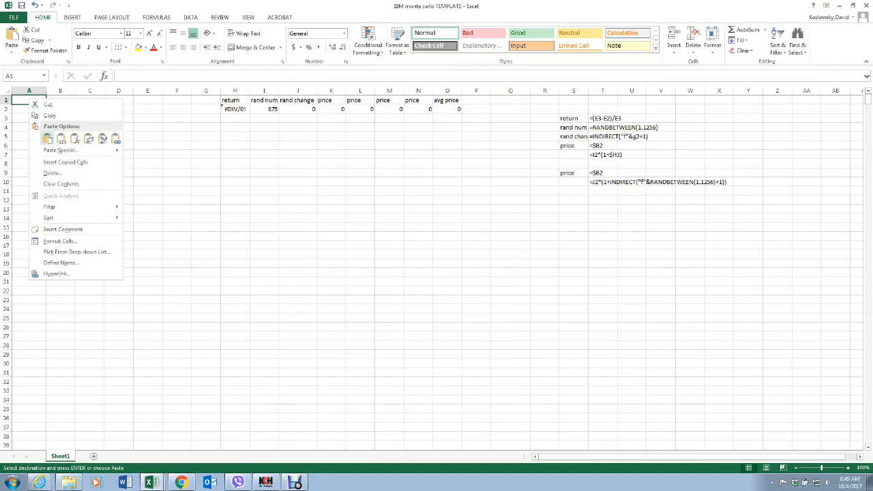
{"action": "left_click", "coordinate": [45, 138]}
{"action": "left_click", "coordinate": [298, 172]}
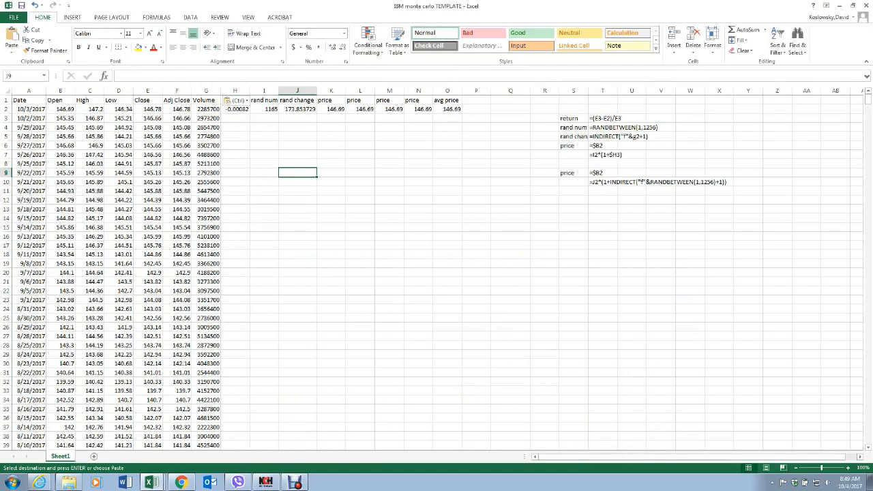
Step: Delete the Adj Close and Volume columns from the template sheet
{"action": "left_click_drag", "start_coordinate": [177, 91], "coordinate": [206, 91]}
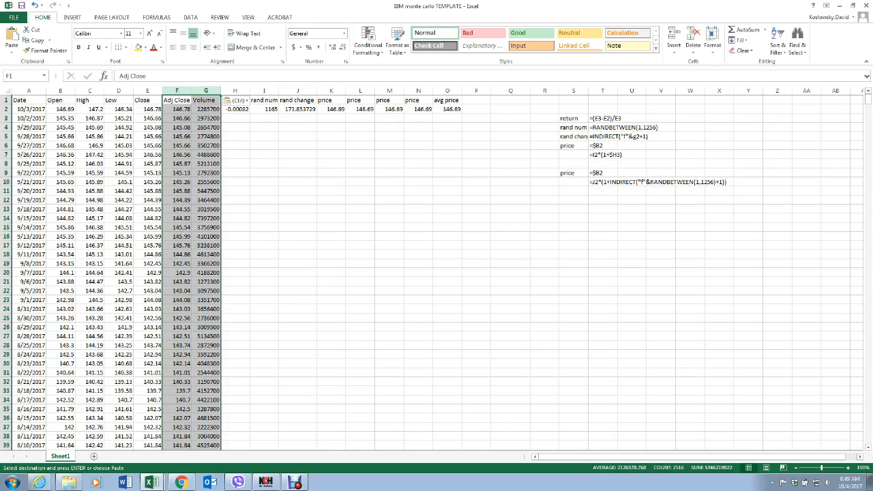
{"action": "right_click", "coordinate": [196, 140]}
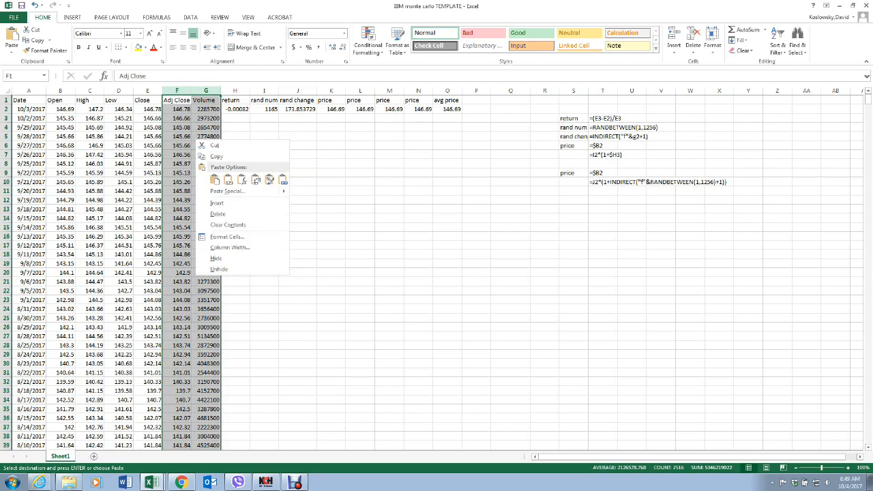
{"action": "left_click", "coordinate": [218, 214]}
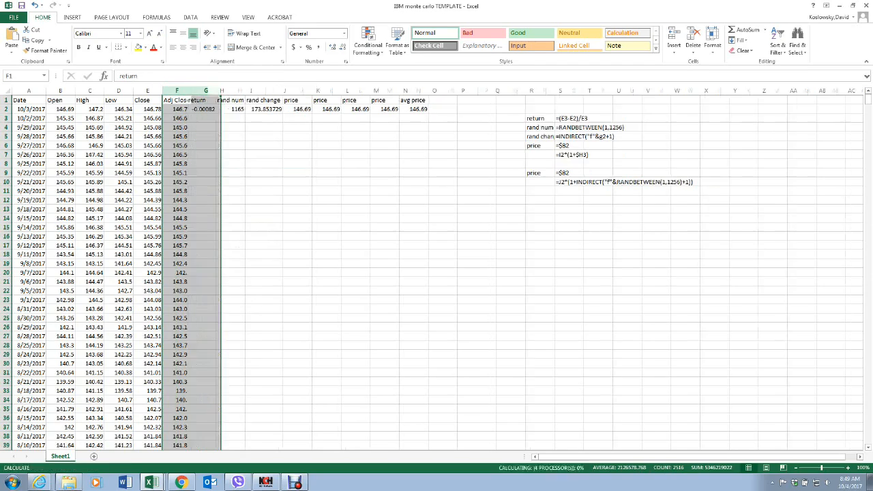
{"action": "left_click", "coordinate": [239, 218]}
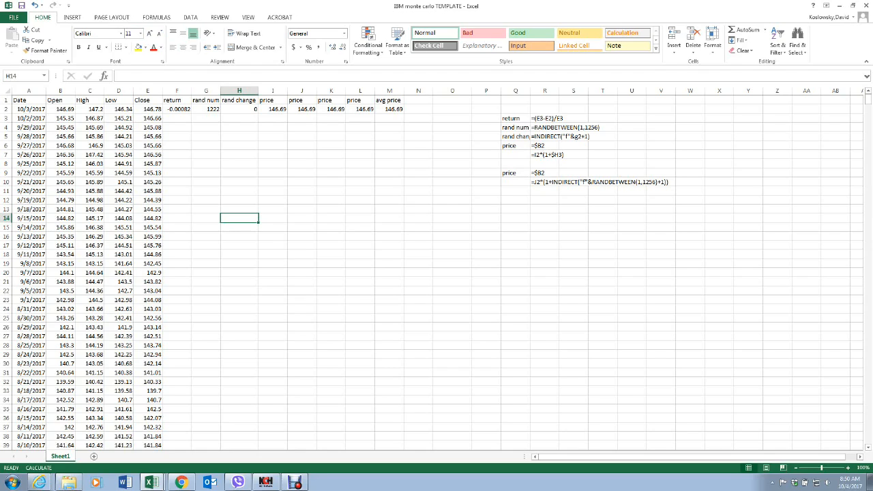
Step: Fill the return formula from F2 down through the data rows and clear the return cell F1258 in the last row
{"action": "left_click", "coordinate": [178, 110]}
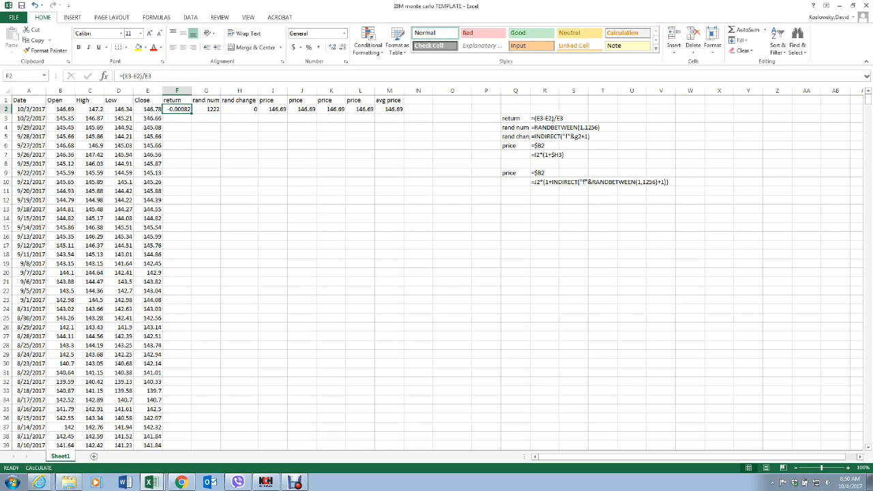
{"action": "double_click", "coordinate": [192, 112]}
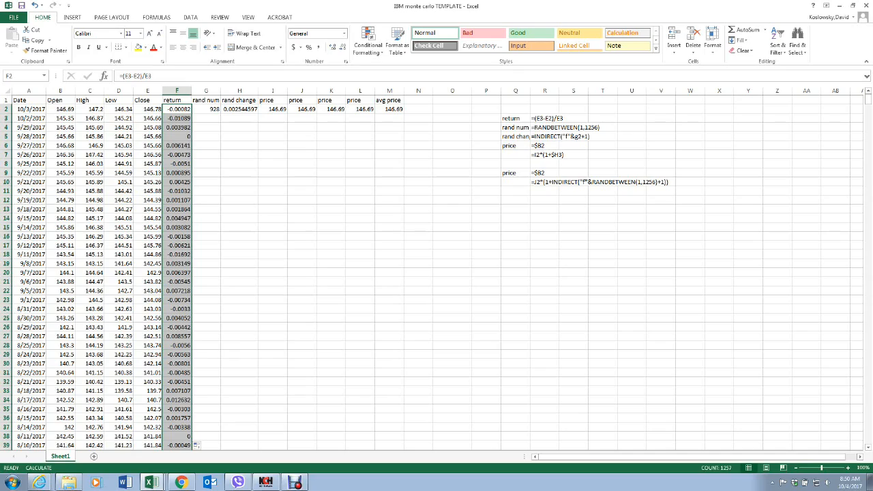
{"action": "left_click_drag", "start_coordinate": [868, 98], "coordinate": [867, 439]}
{"action": "scroll", "coordinate": [437, 273], "scroll_direction": "down", "scroll_amount": 4}
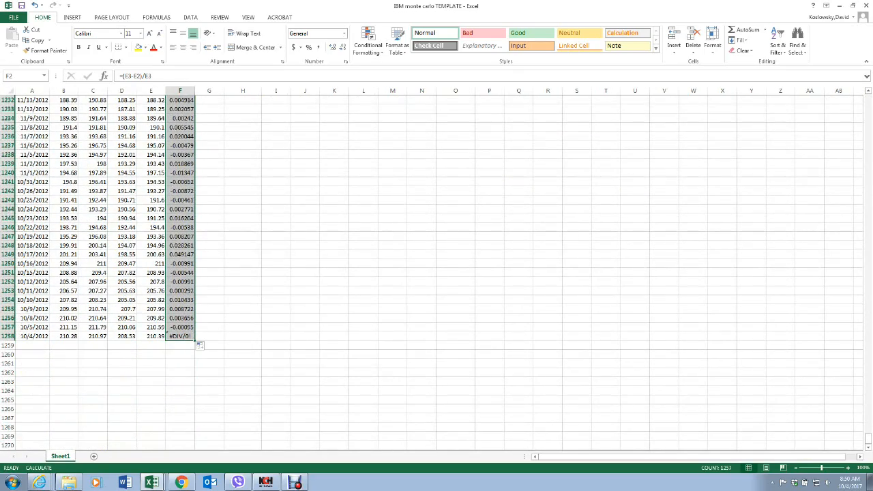
{"action": "left_click", "coordinate": [181, 337]}
{"action": "right_click", "coordinate": [182, 337]}
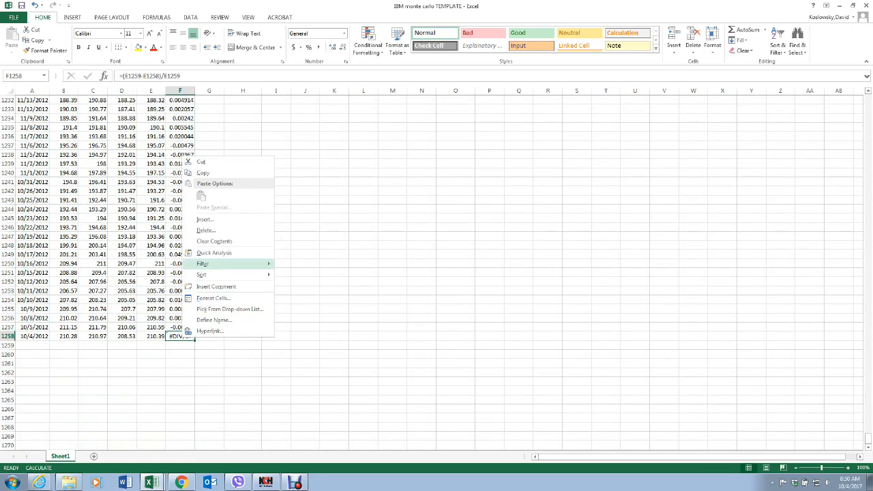
{"action": "left_click", "coordinate": [214, 241]}
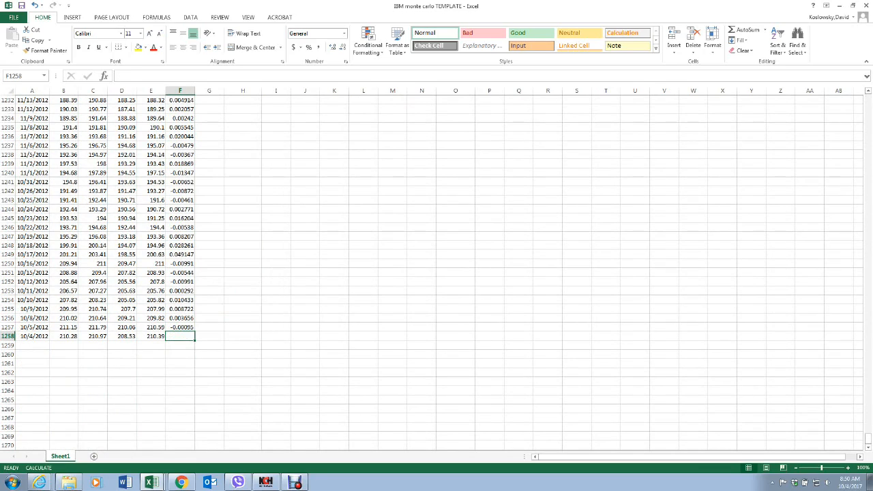
{"action": "left_click", "coordinate": [8, 327]}
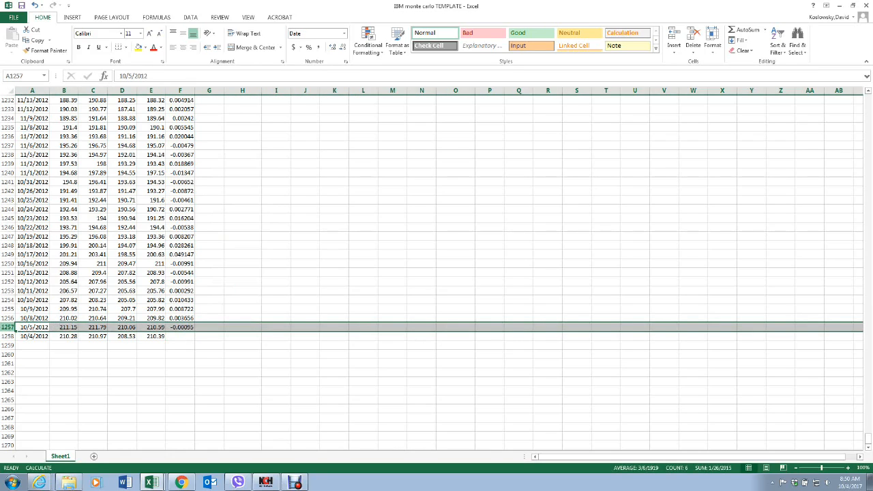
Step: Fill the rand num formula in G2 and the rand change formula in H2 down all data rows
{"action": "left_click_drag", "start_coordinate": [868, 439], "coordinate": [868, 99]}
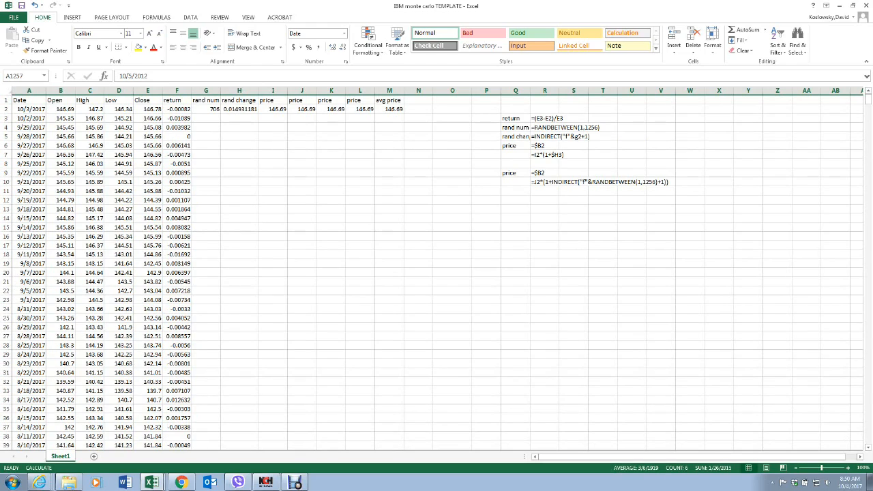
{"action": "left_click", "coordinate": [207, 109]}
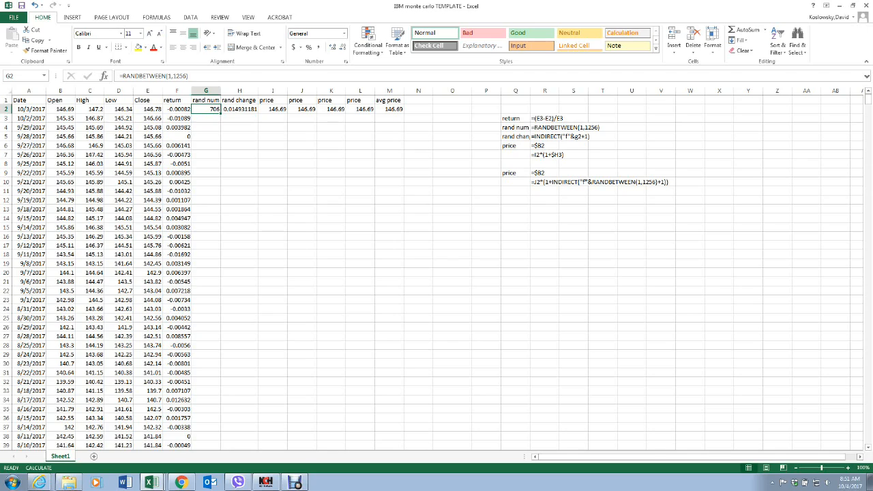
{"action": "double_click", "coordinate": [220, 112]}
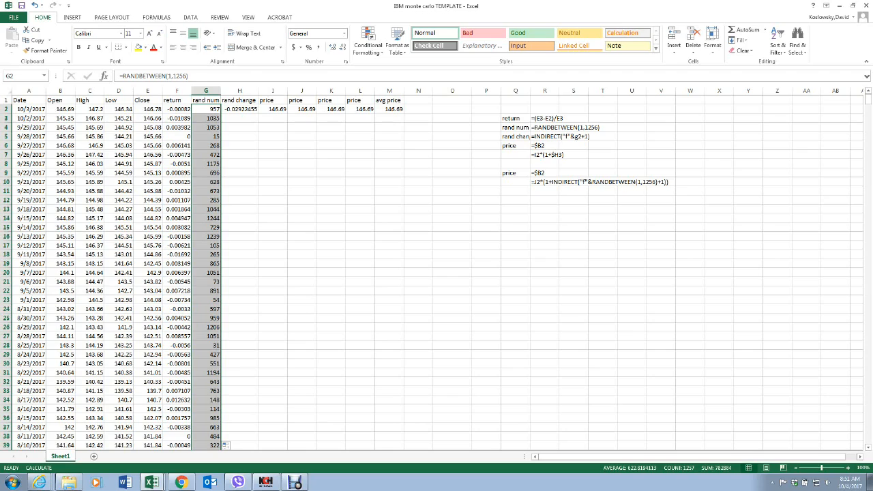
{"action": "left_click", "coordinate": [240, 109]}
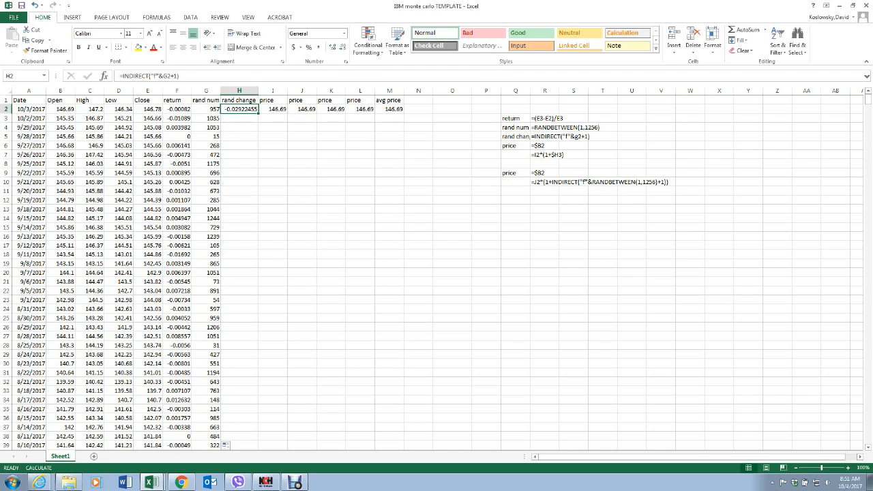
{"action": "double_click", "coordinate": [258, 113]}
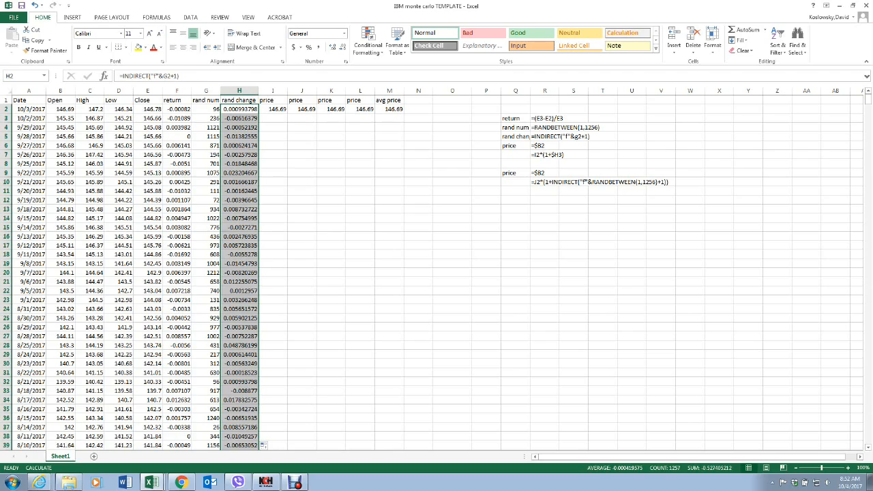
Step: Examine the row 2 formulas in the price columns and the avg price column
{"action": "left_click", "coordinate": [273, 109]}
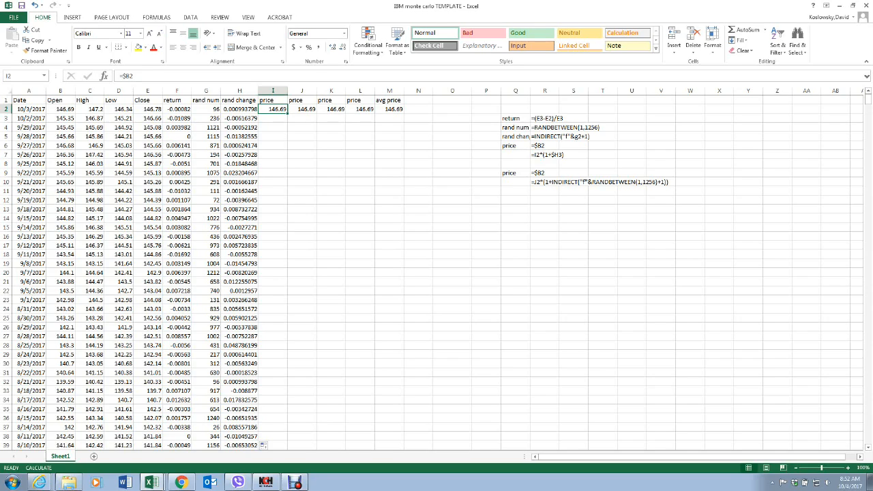
{"action": "key", "text": "Right"}
{"action": "key", "text": "Right"}
{"action": "key", "text": "Right"}
{"action": "key", "text": "Right"}
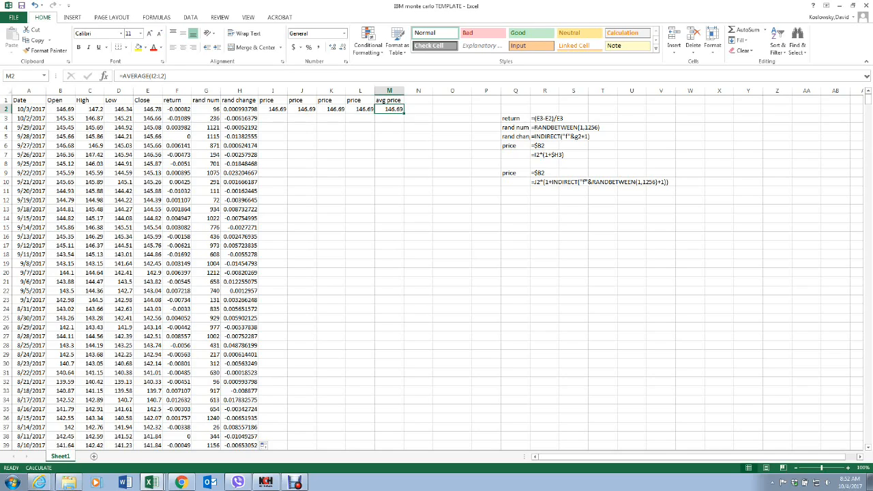
Step: Copy the noted price formula from R7 into I3 and turn it into the live formula =I2*(1+$H3)
{"action": "left_click", "coordinate": [545, 155]}
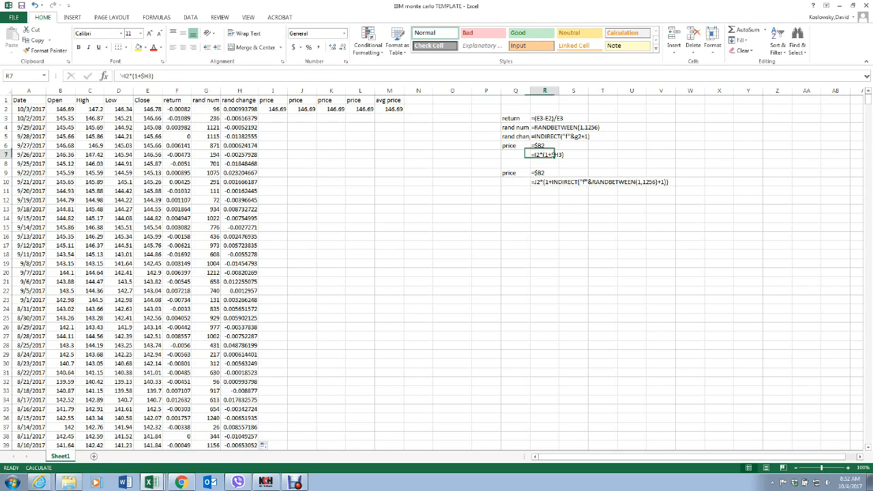
{"action": "right_click", "coordinate": [541, 155]}
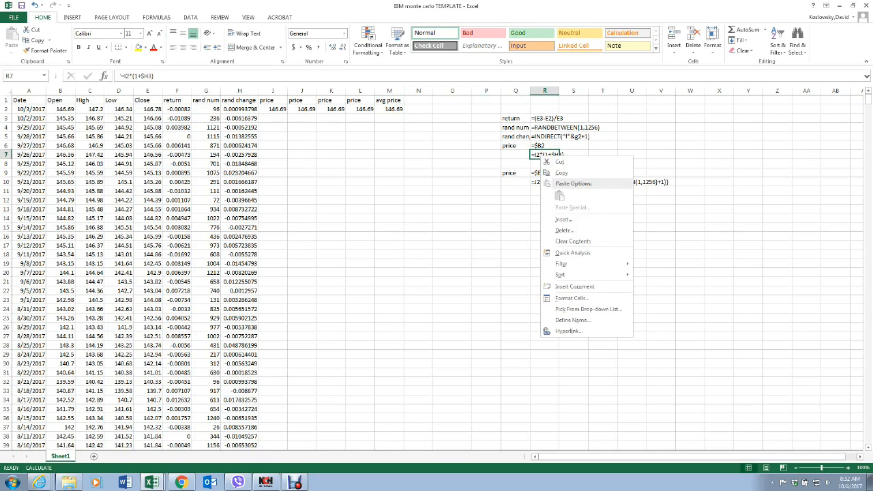
{"action": "left_click", "coordinate": [556, 173]}
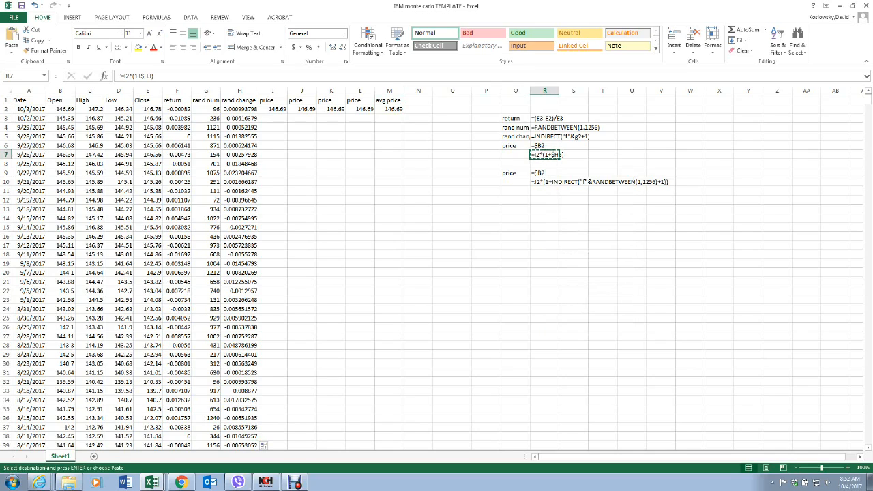
{"action": "left_click", "coordinate": [273, 118]}
{"action": "right_click", "coordinate": [278, 118]}
{"action": "left_click", "coordinate": [296, 157]}
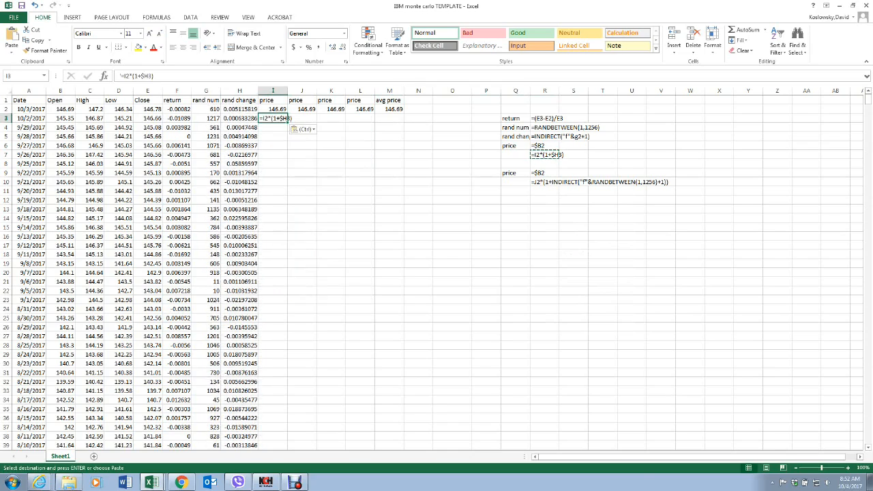
{"action": "key", "text": "F2"}
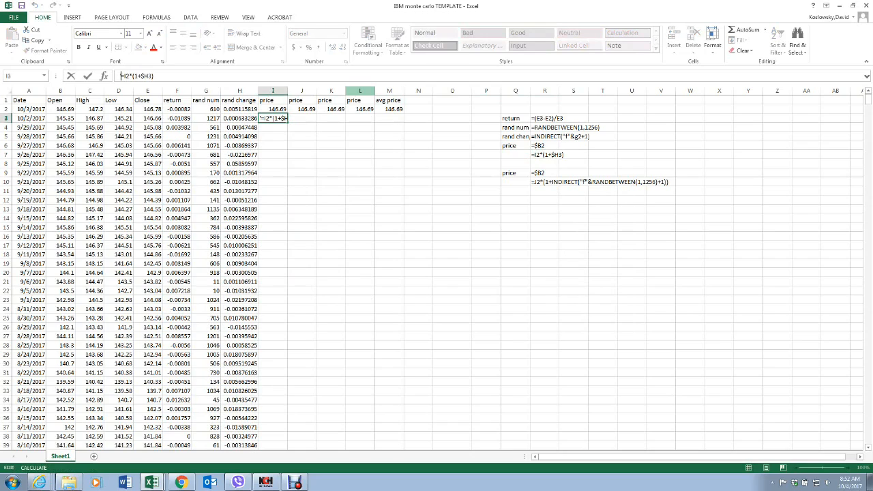
{"action": "key", "text": "Delete"}
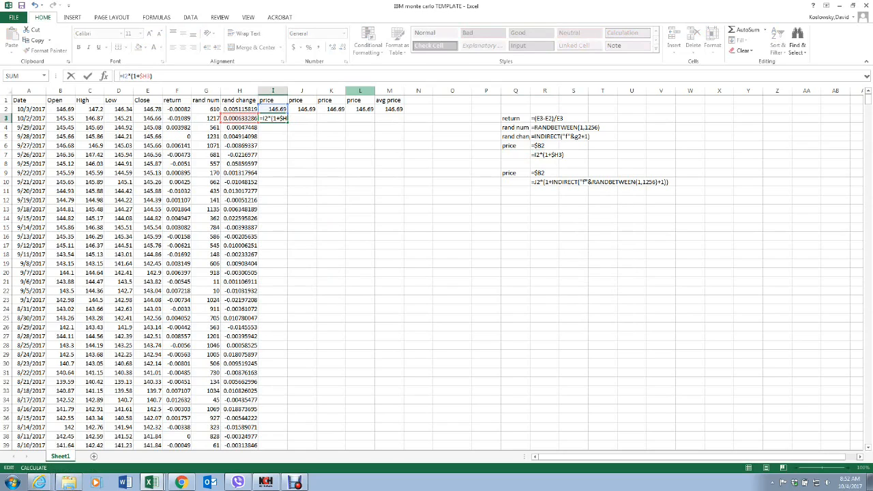
{"action": "key", "text": "Return"}
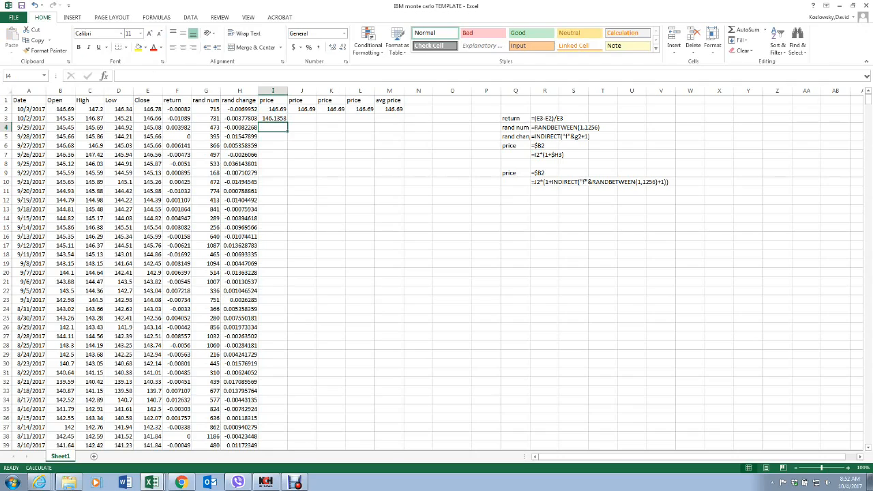
Step: Fill the price formula from I3 down through all data rows of column I
{"action": "left_click", "coordinate": [274, 119]}
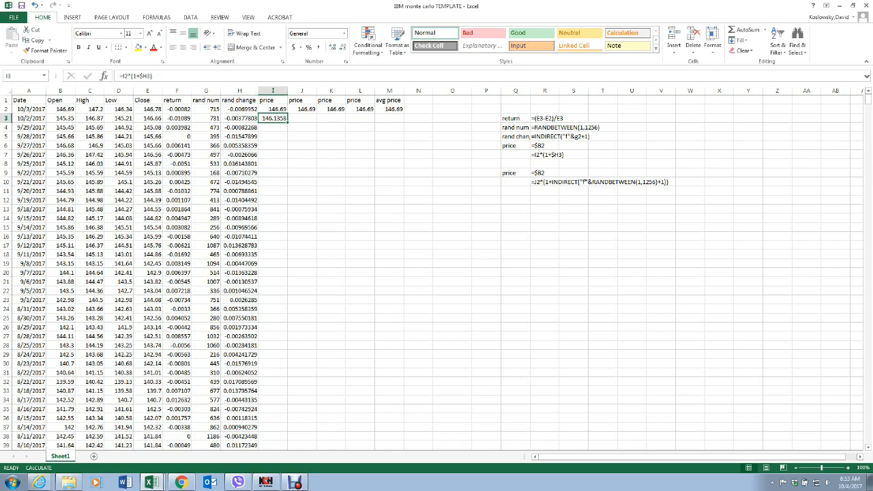
{"action": "double_click", "coordinate": [288, 122]}
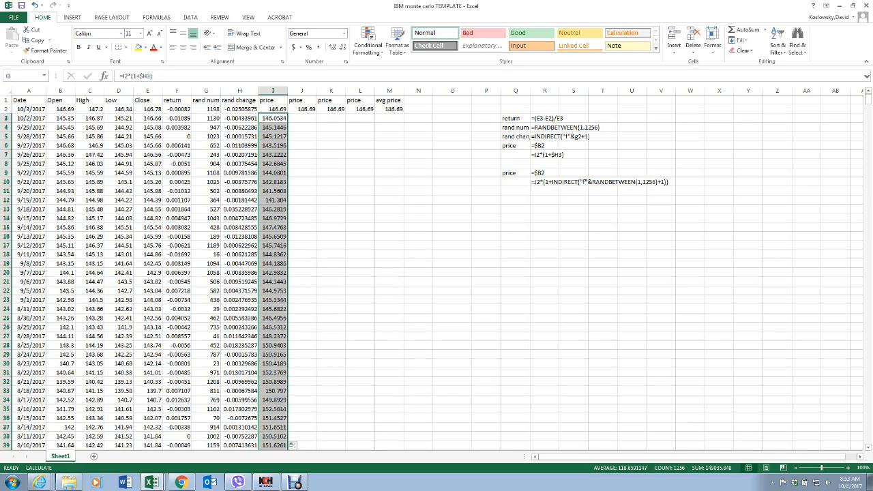
{"action": "left_click", "coordinate": [332, 227]}
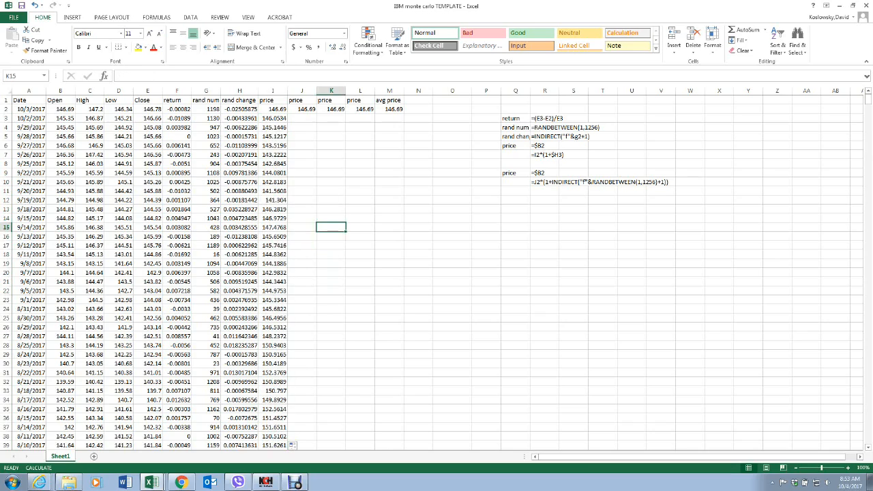
{"action": "left_click", "coordinate": [272, 91]}
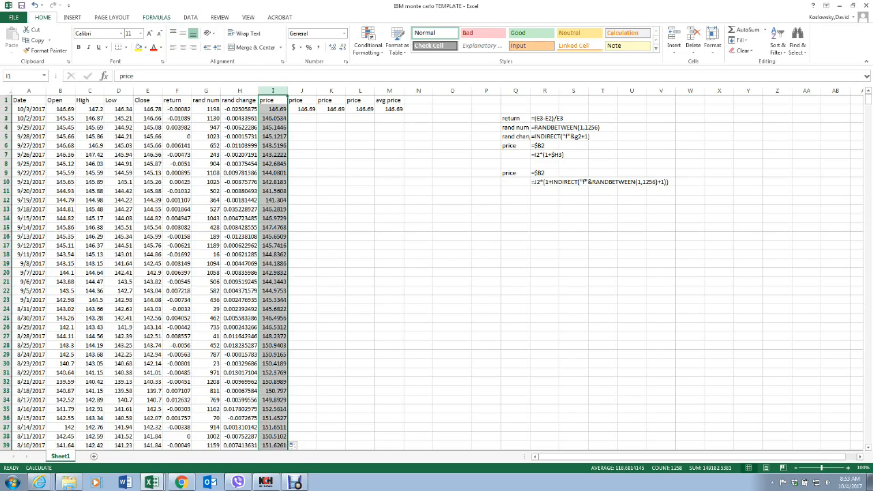
{"action": "left_click", "coordinate": [360, 219]}
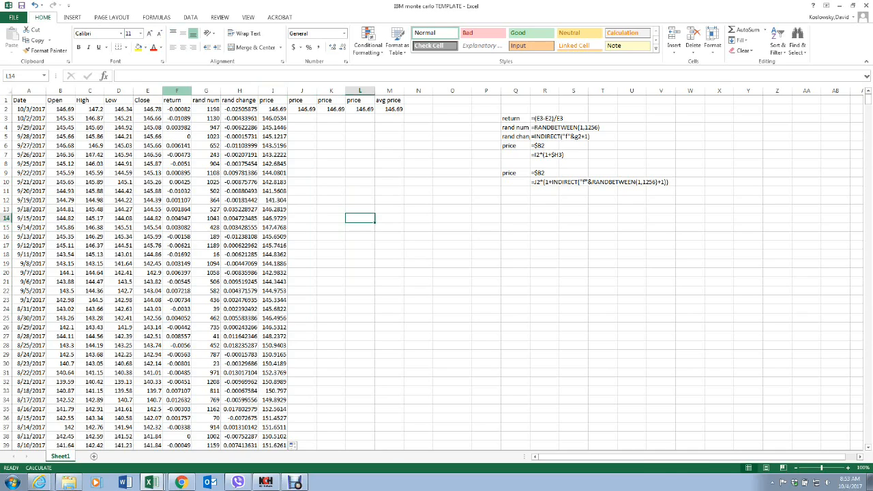
Step: Insert a line chart of the return column and move it lower on the sheet, to start around row 25
{"action": "left_click", "coordinate": [177, 90]}
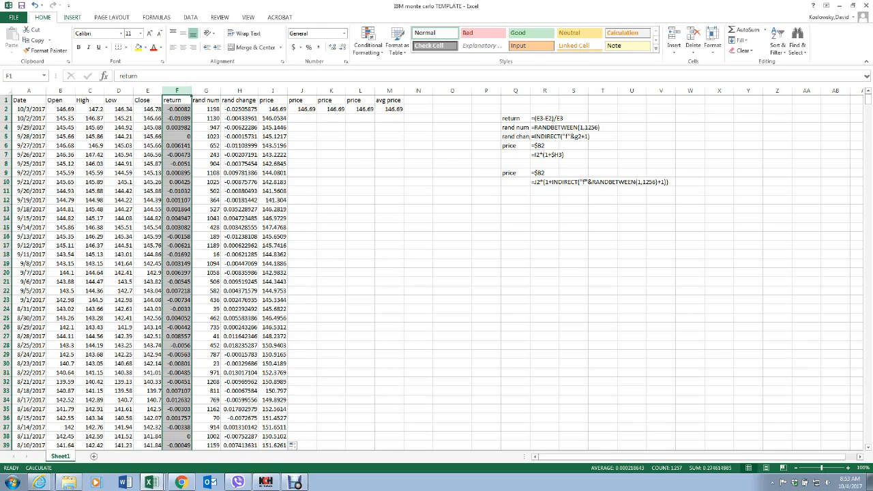
{"action": "left_click", "coordinate": [73, 17]}
{"action": "left_click", "coordinate": [340, 41]}
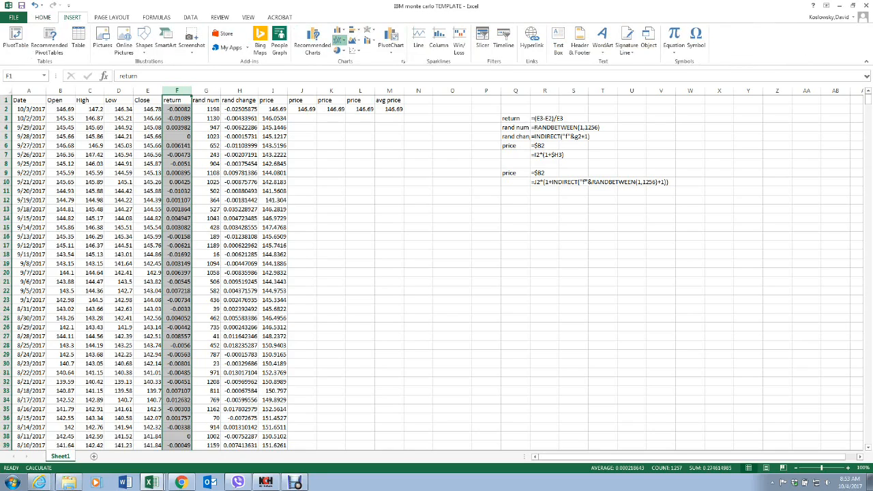
{"action": "left_click", "coordinate": [347, 69]}
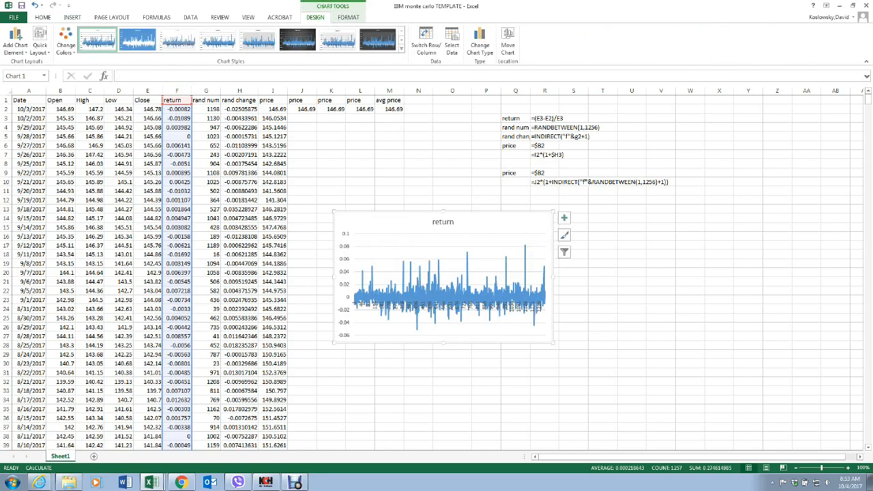
{"action": "left_click_drag", "start_coordinate": [396, 221], "coordinate": [443, 327]}
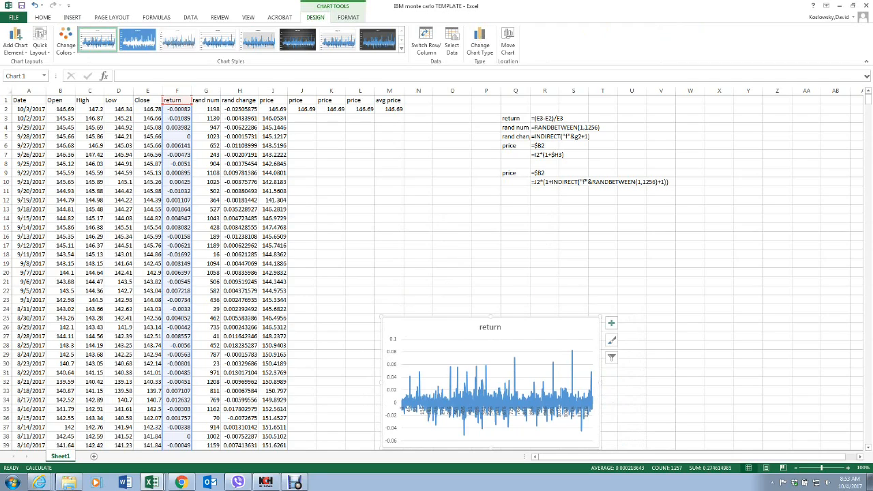
{"action": "left_click", "coordinate": [190, 17]}
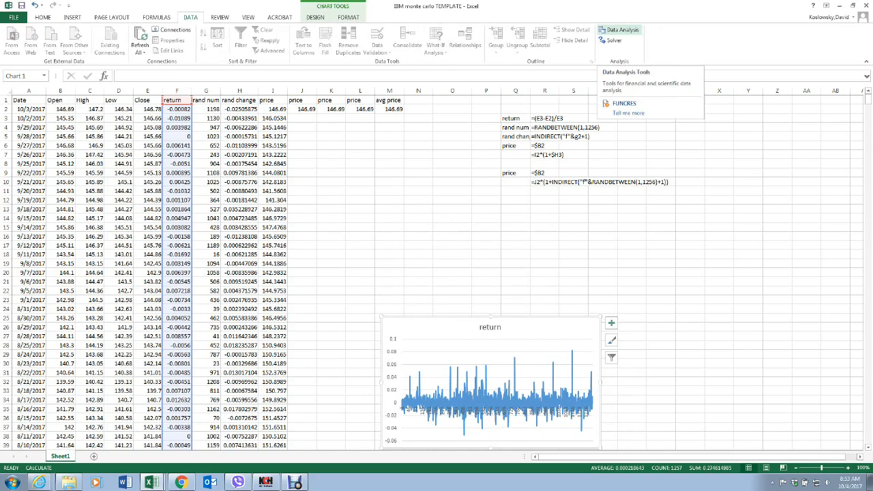
{"action": "left_click", "coordinate": [620, 30]}
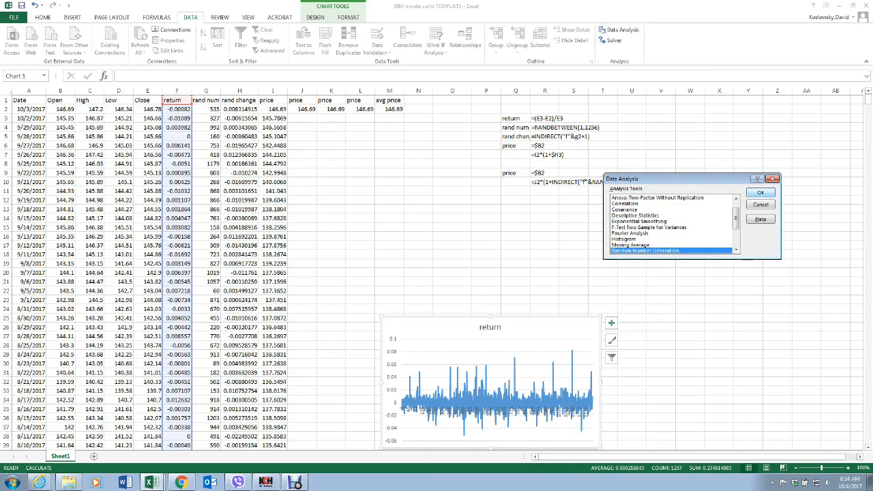
{"action": "left_click", "coordinate": [772, 179]}
Step: Examine the Analysis ToolPak entry among the add-ins in the program options
{"action": "left_click", "coordinate": [14, 18]}
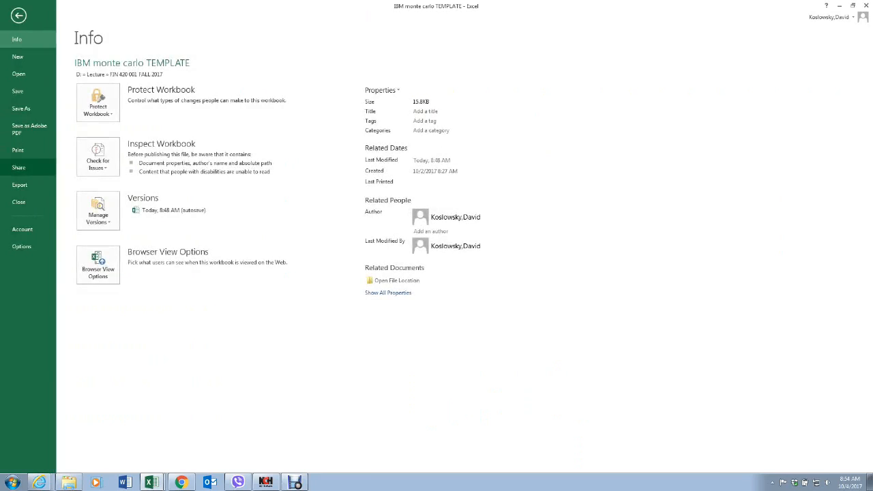
{"action": "left_click", "coordinate": [21, 247]}
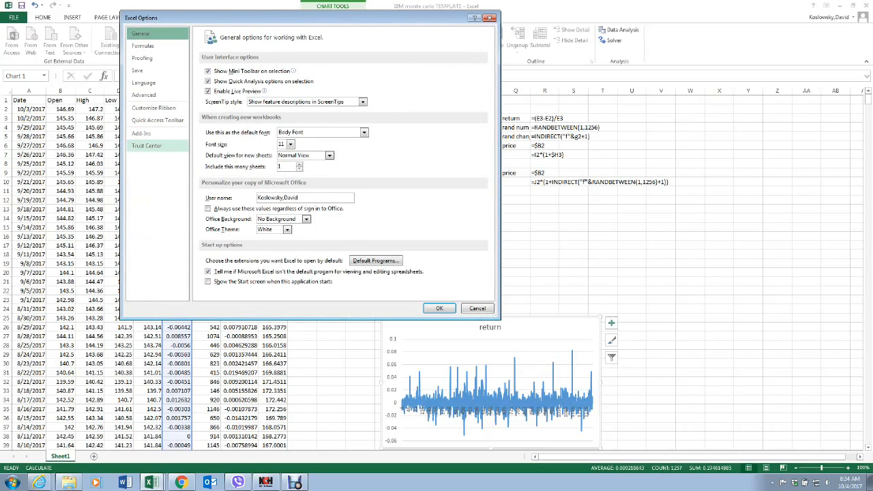
{"action": "left_click", "coordinate": [142, 134]}
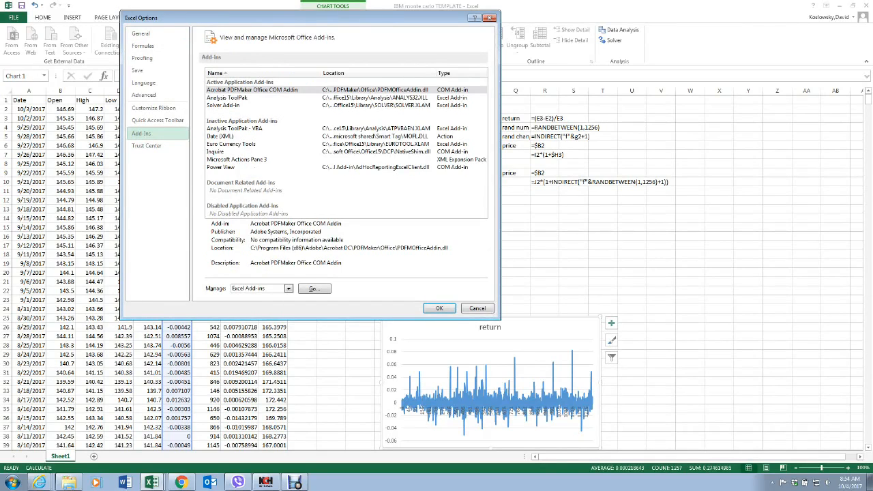
{"action": "left_click", "coordinate": [227, 98]}
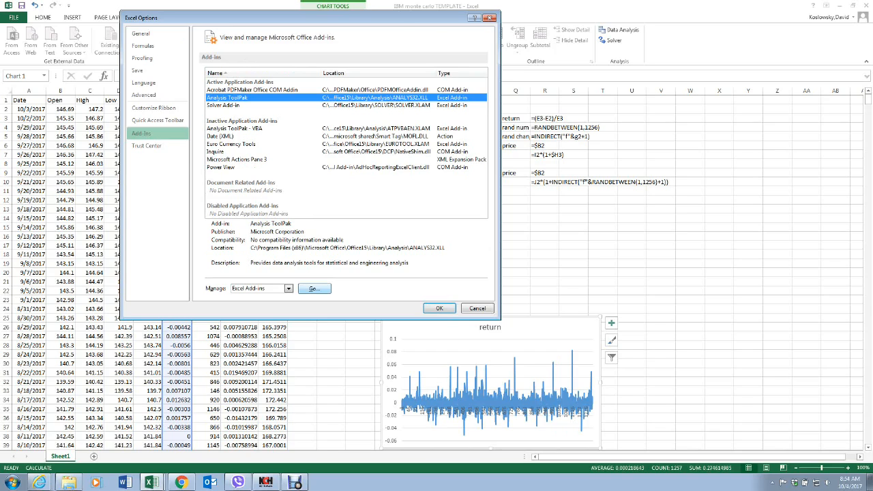
{"action": "left_click", "coordinate": [439, 308]}
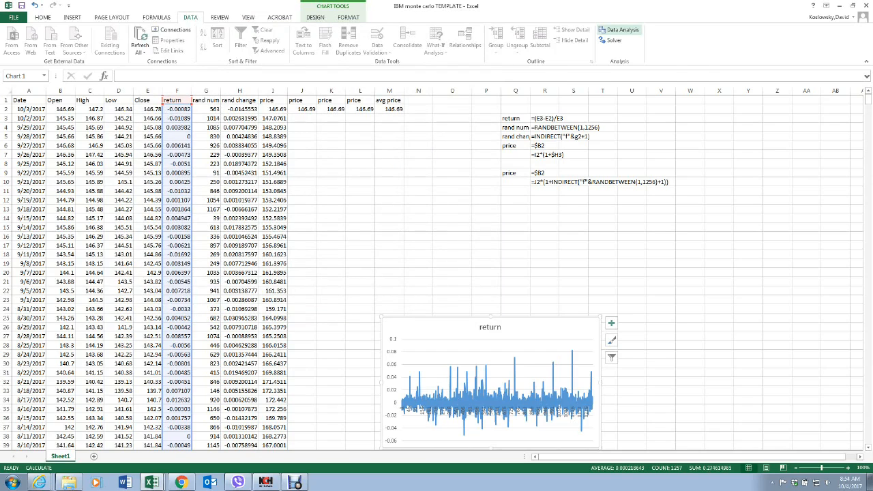
{"action": "left_click", "coordinate": [13, 17]}
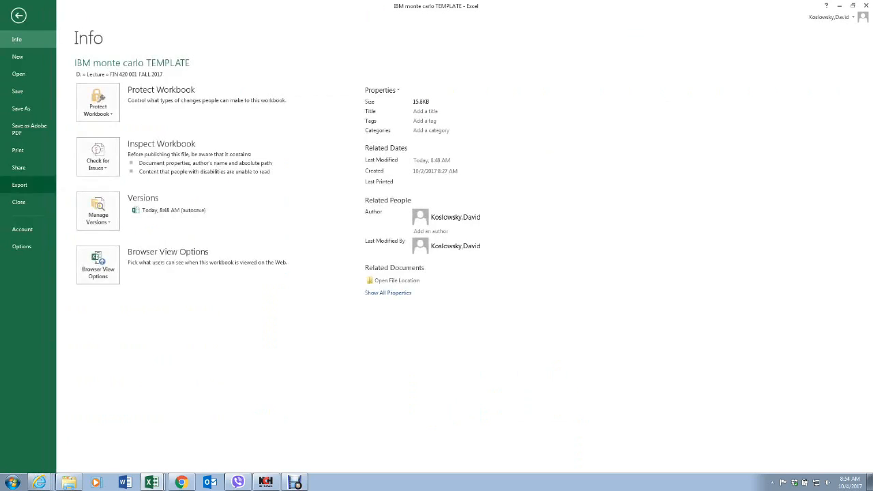
{"action": "left_click", "coordinate": [21, 246]}
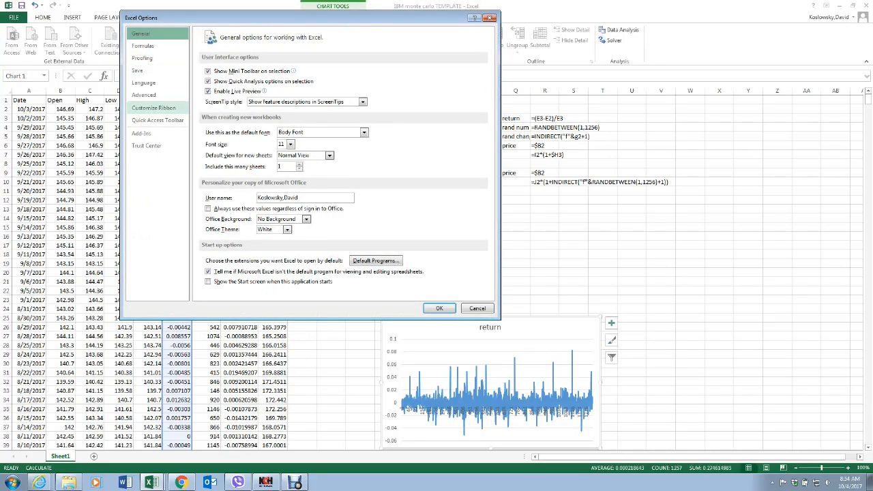
{"action": "left_click", "coordinate": [142, 133]}
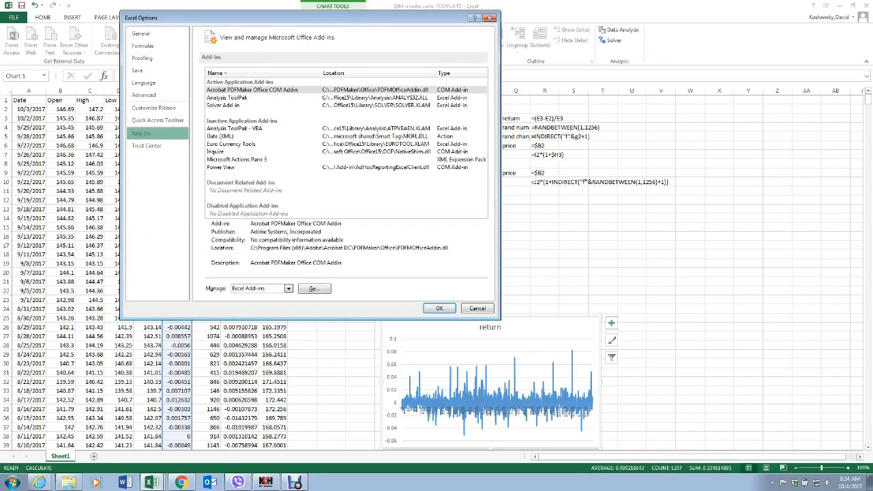
{"action": "left_click", "coordinate": [228, 98]}
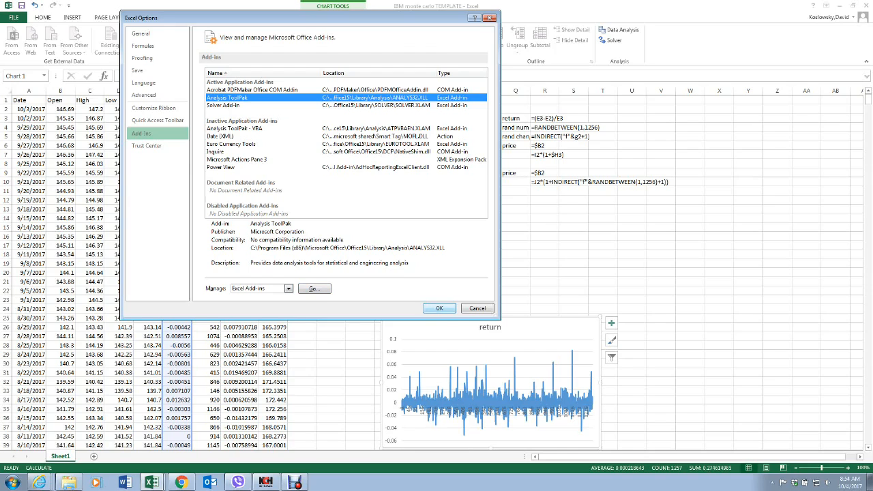
{"action": "left_click", "coordinate": [440, 308]}
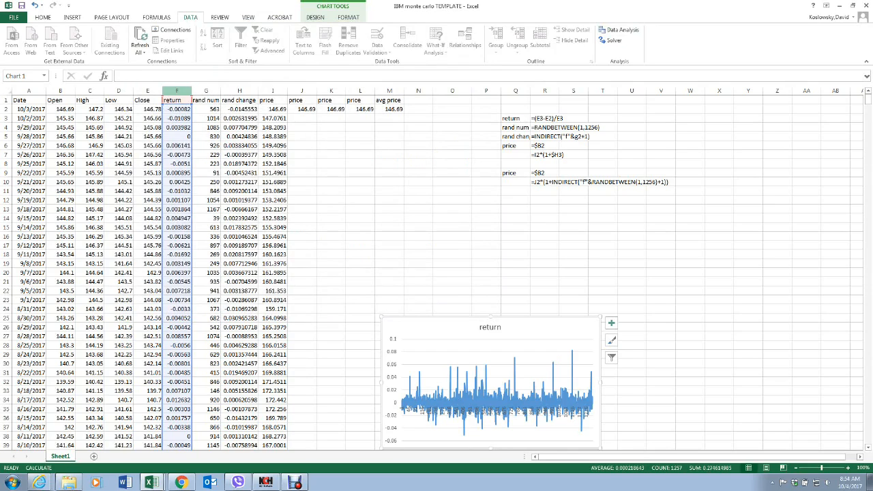
Step: Start a Histogram data analysis and set its input range to the returns in F2:F1257
{"action": "left_click", "coordinate": [177, 90]}
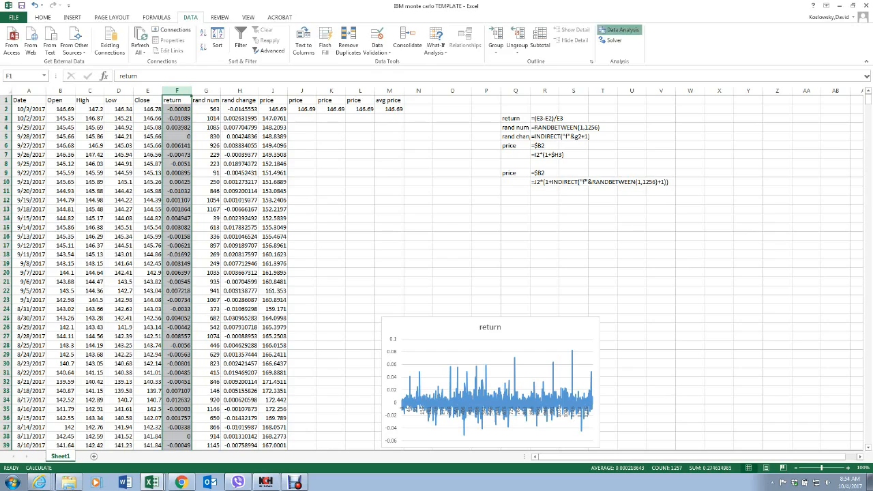
{"action": "left_click", "coordinate": [620, 30]}
{"action": "left_click", "coordinate": [625, 239]}
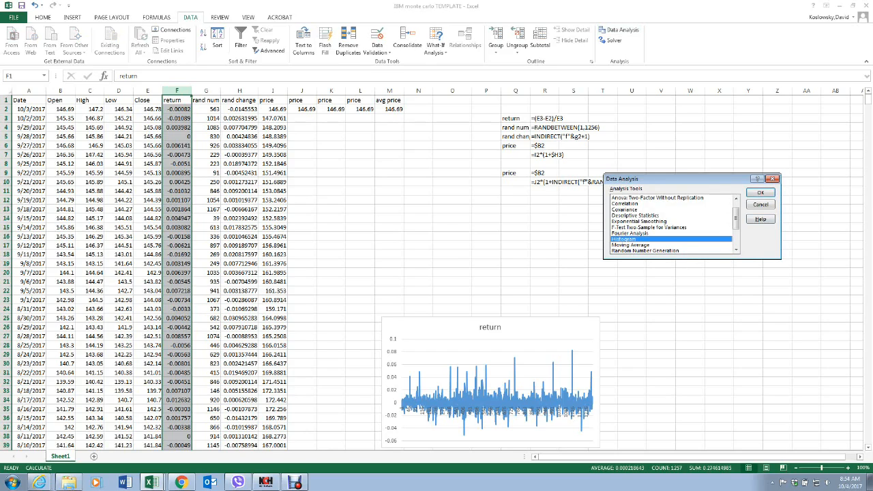
{"action": "left_click", "coordinate": [760, 193]}
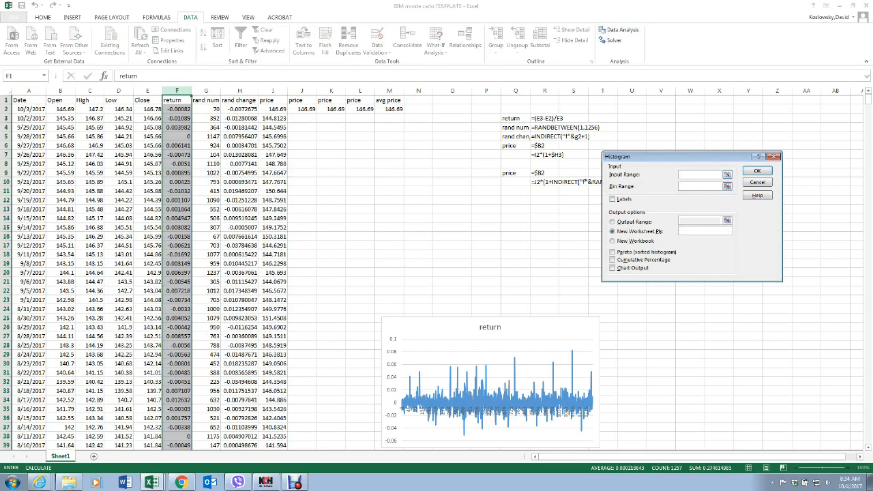
{"action": "left_click", "coordinate": [727, 174]}
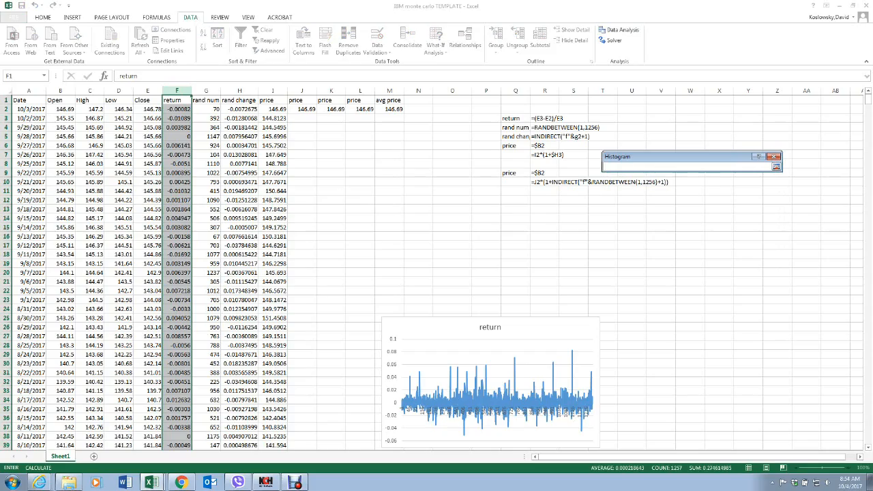
{"action": "left_click_drag", "start_coordinate": [176, 109], "coordinate": [178, 427]}
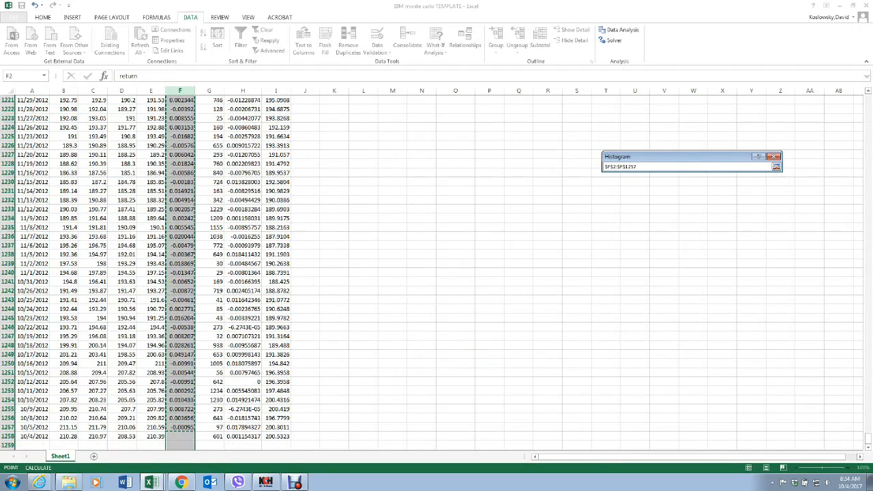
{"action": "key", "text": "Return"}
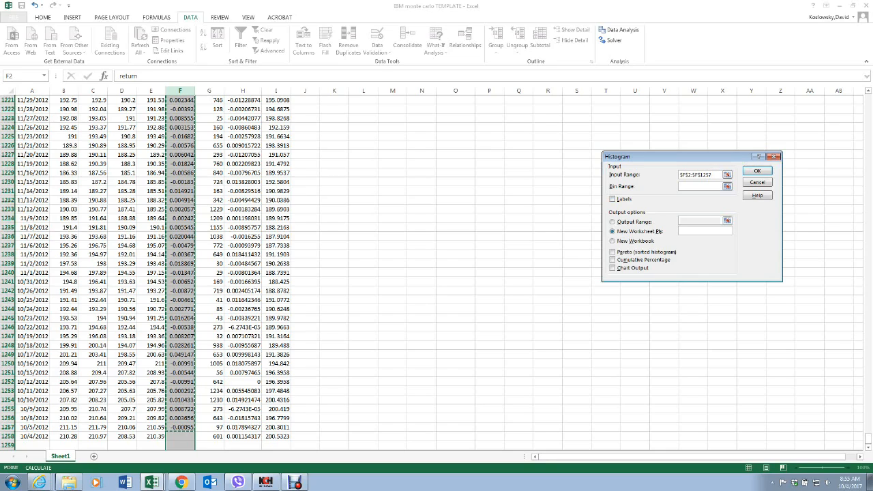
Step: Place the histogram output on the current sheet at M41 and try to run the analysis
{"action": "left_click", "coordinate": [613, 221]}
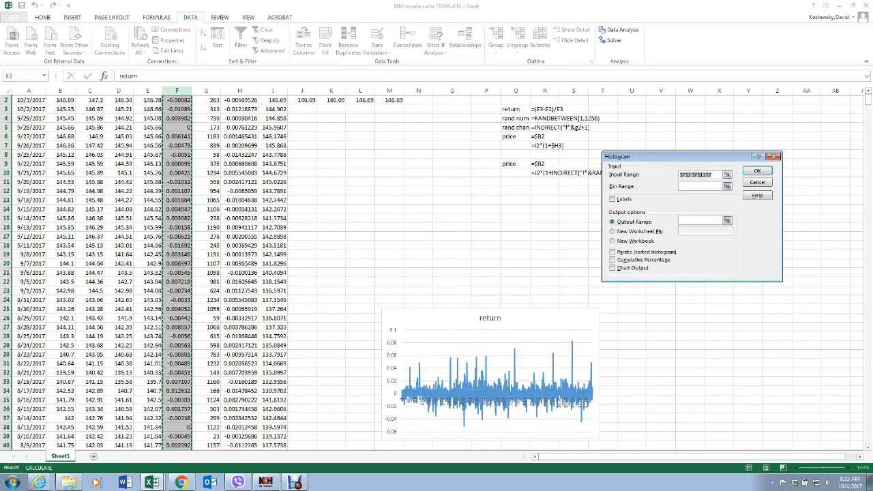
{"action": "scroll", "coordinate": [389, 341], "scroll_direction": "up", "scroll_amount": 1}
{"action": "scroll", "coordinate": [390, 341], "scroll_direction": "down", "scroll_amount": 4}
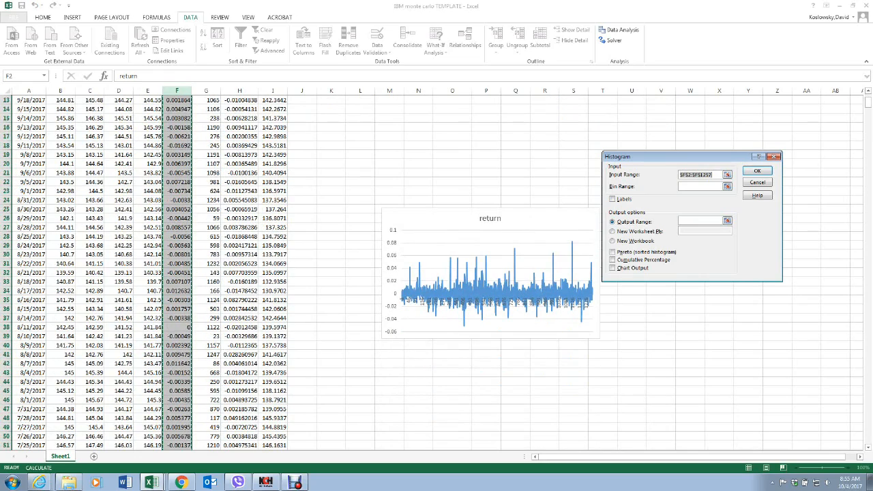
{"action": "left_click", "coordinate": [389, 354]}
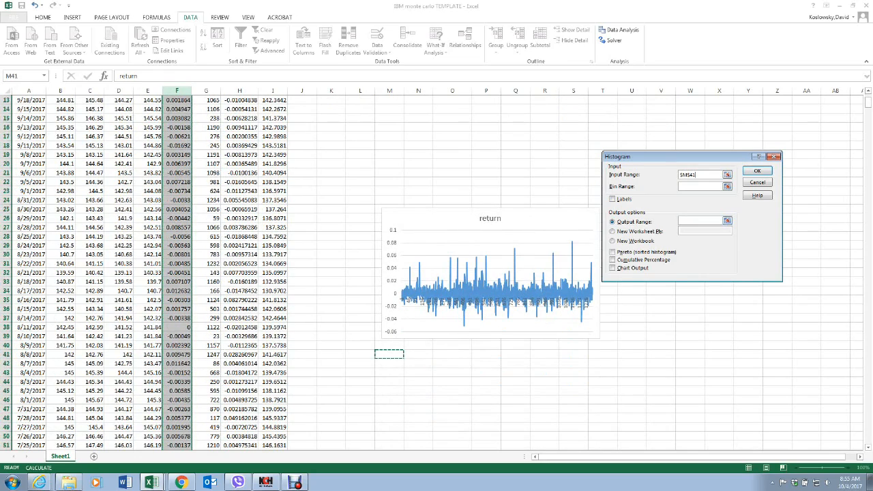
{"action": "left_click", "coordinate": [728, 220]}
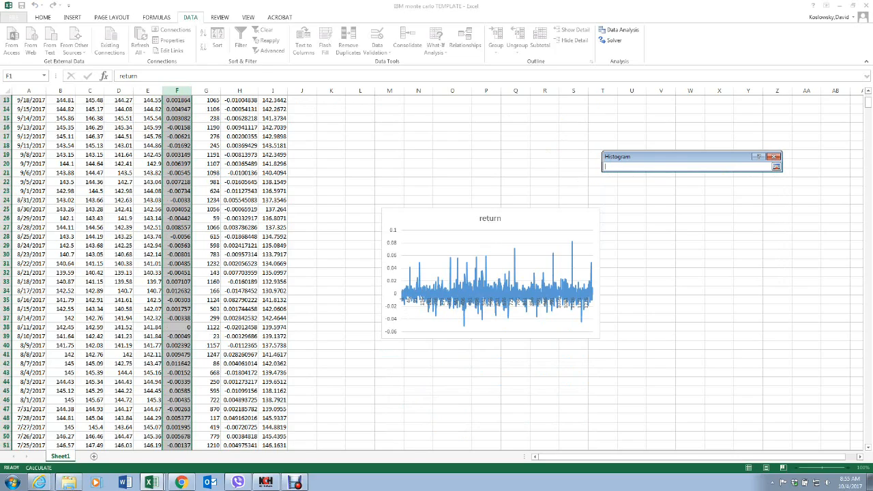
{"action": "left_click", "coordinate": [390, 354]}
{"action": "key", "text": "Return"}
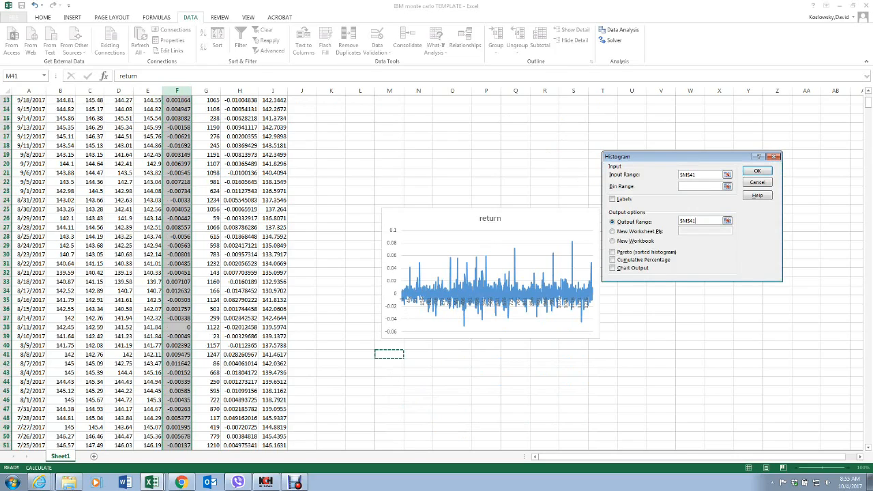
{"action": "key", "text": "Return"}
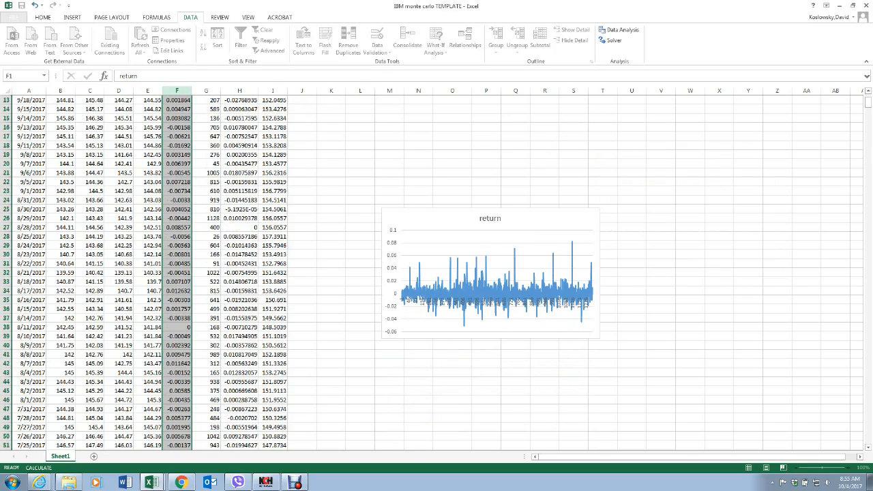
{"action": "key", "text": "Return"}
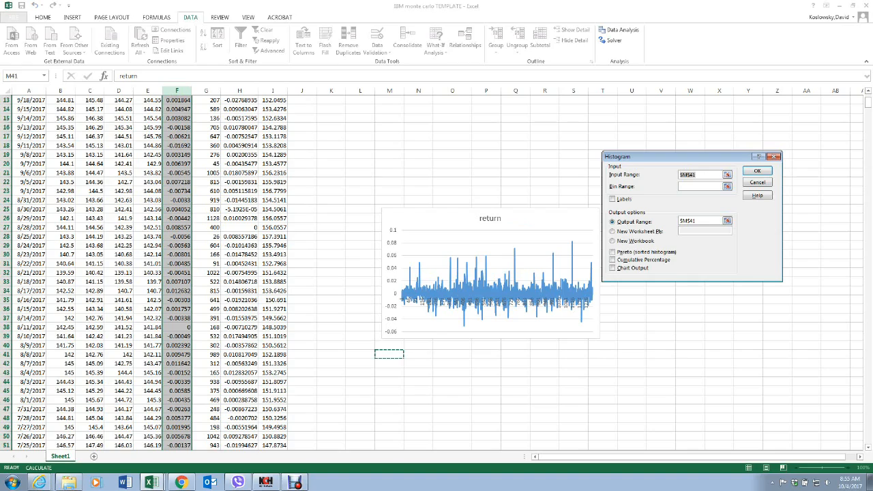
Step: Try to run the histogram with F1:F1257 as the input range, then cancel the analysis
{"action": "scroll", "coordinate": [436, 273], "scroll_direction": "up", "scroll_amount": 4}
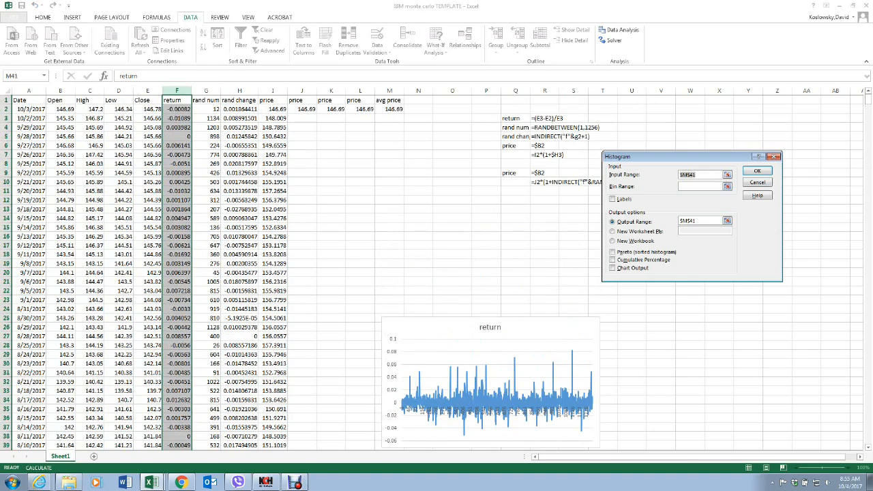
{"action": "left_click_drag", "start_coordinate": [177, 100], "coordinate": [184, 437]}
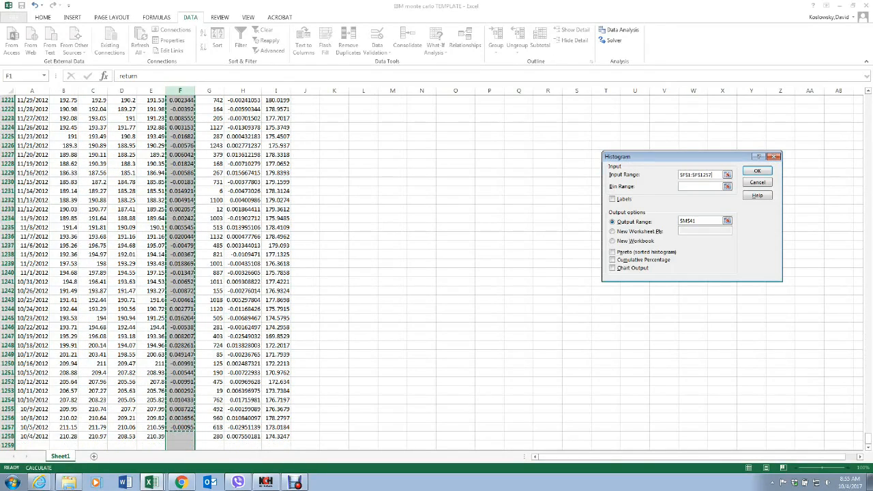
{"action": "key", "text": "Return"}
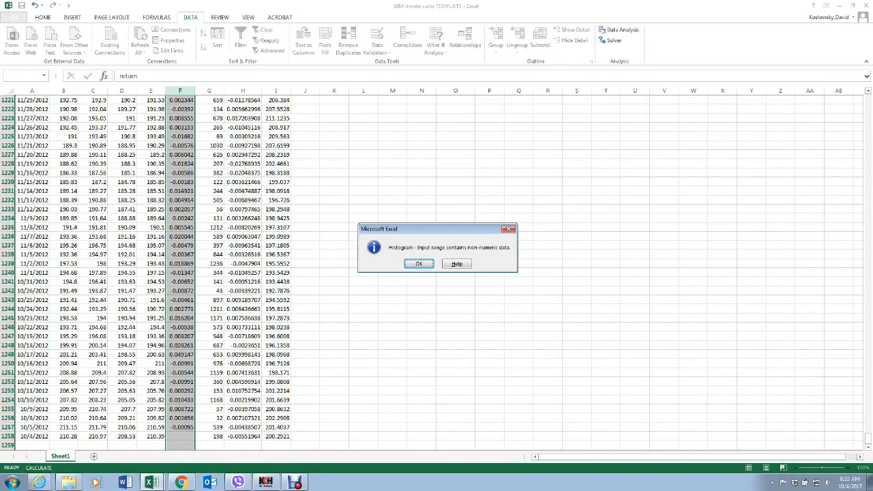
{"action": "key", "text": "Return"}
{"action": "left_click", "coordinate": [179, 110]}
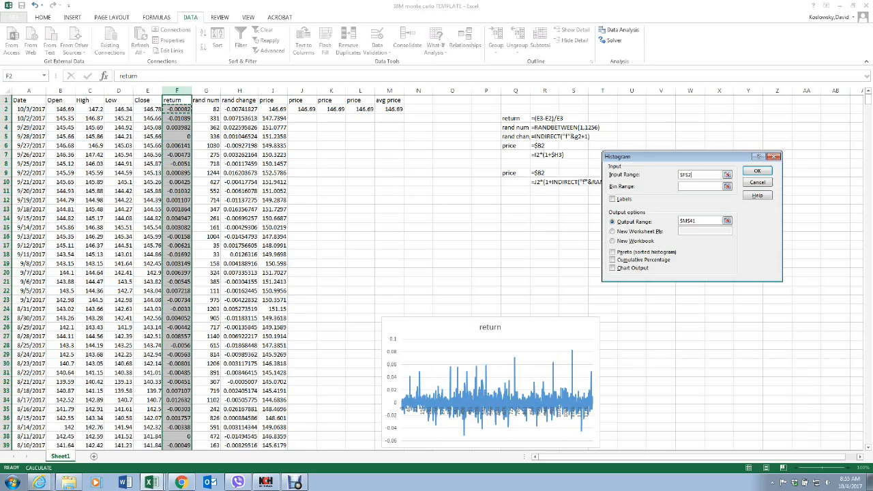
{"action": "key", "text": "Escape"}
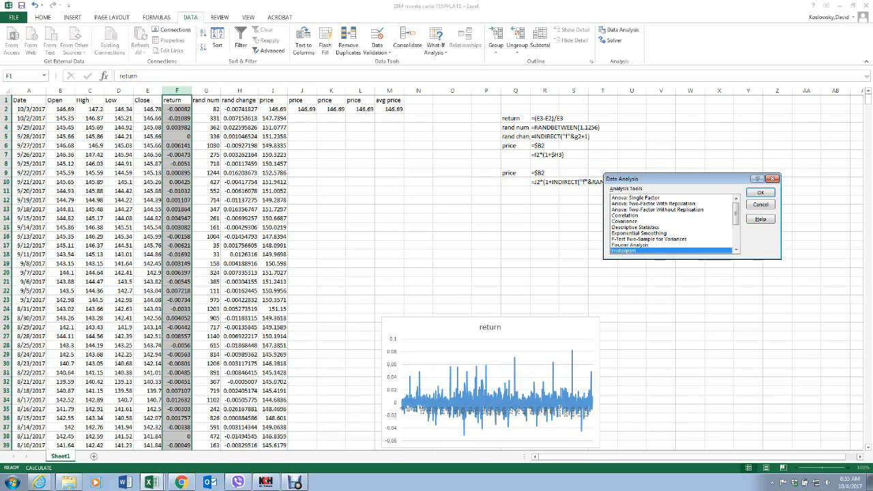
{"action": "key", "text": "Escape"}
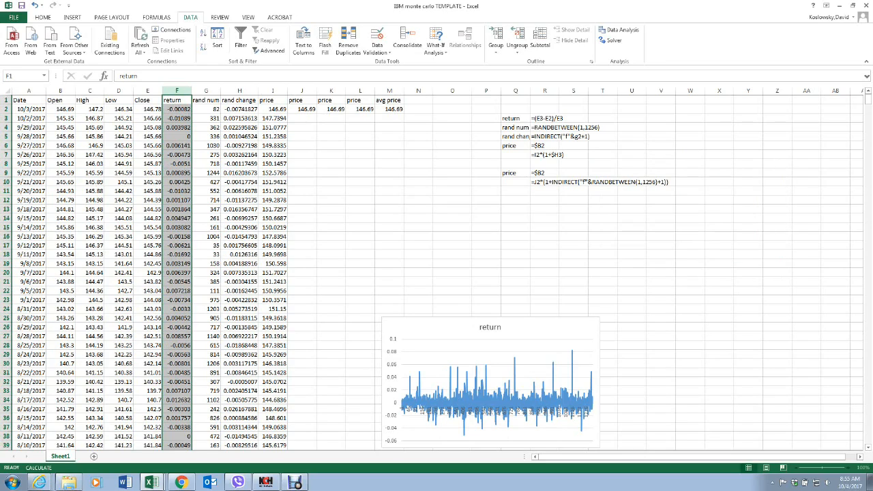
Step: Run the Histogram analysis on the returns in F2:F1257, with the output at M41, and view the resulting frequency table
{"action": "left_click", "coordinate": [176, 110]}
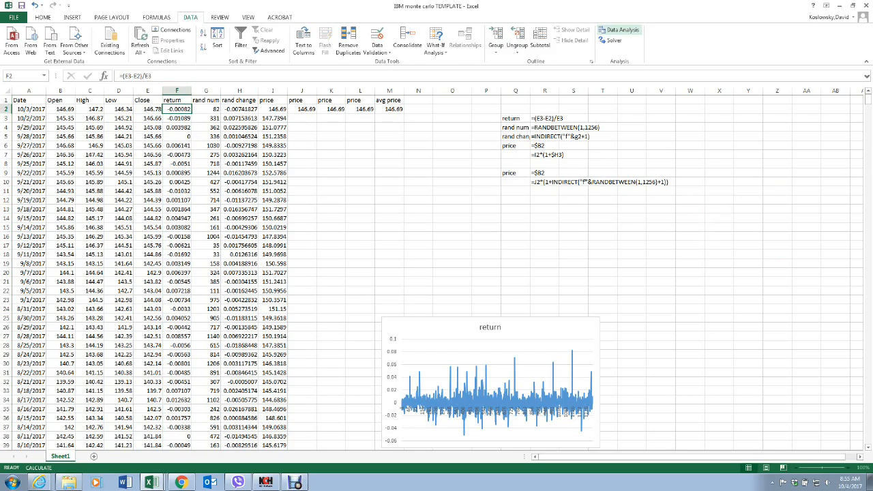
{"action": "left_click", "coordinate": [618, 30]}
{"action": "left_click", "coordinate": [761, 192]}
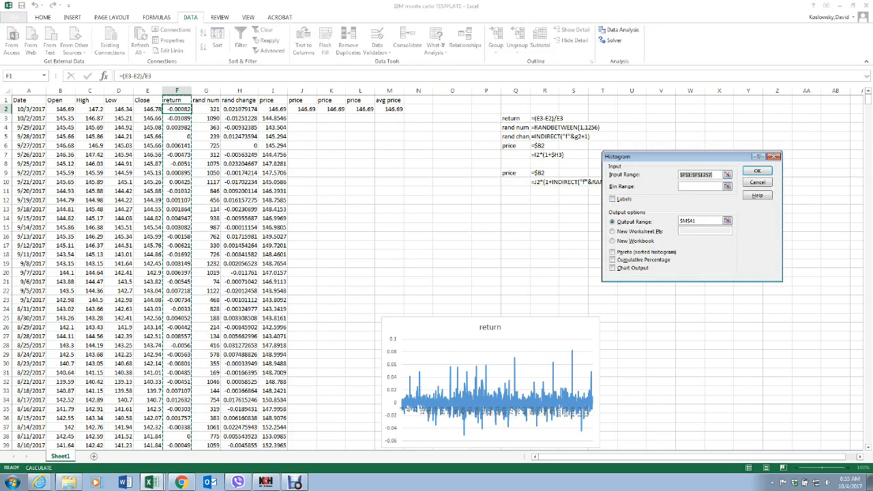
{"action": "left_click_drag", "start_coordinate": [177, 110], "coordinate": [181, 428]}
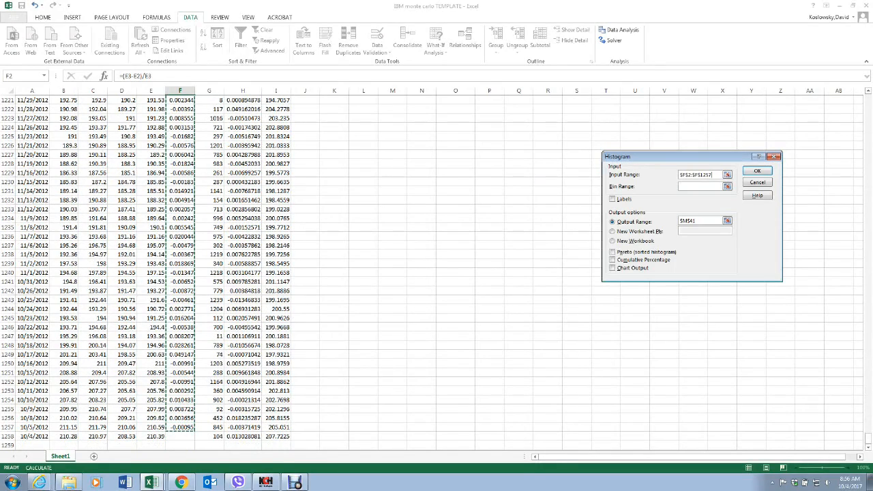
{"action": "left_click", "coordinate": [757, 171]}
{"action": "scroll", "coordinate": [757, 171], "scroll_direction": "up", "scroll_amount": 6}
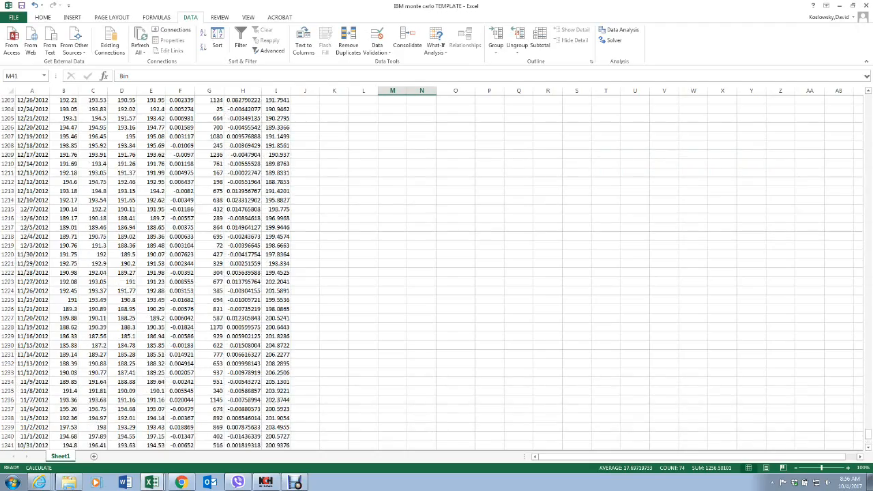
{"action": "scroll", "coordinate": [436, 273], "scroll_direction": "up", "scroll_amount": 8}
{"action": "left_click_drag", "start_coordinate": [869, 427], "coordinate": [868, 101]}
{"action": "scroll", "coordinate": [437, 273], "scroll_direction": "down", "scroll_amount": 11}
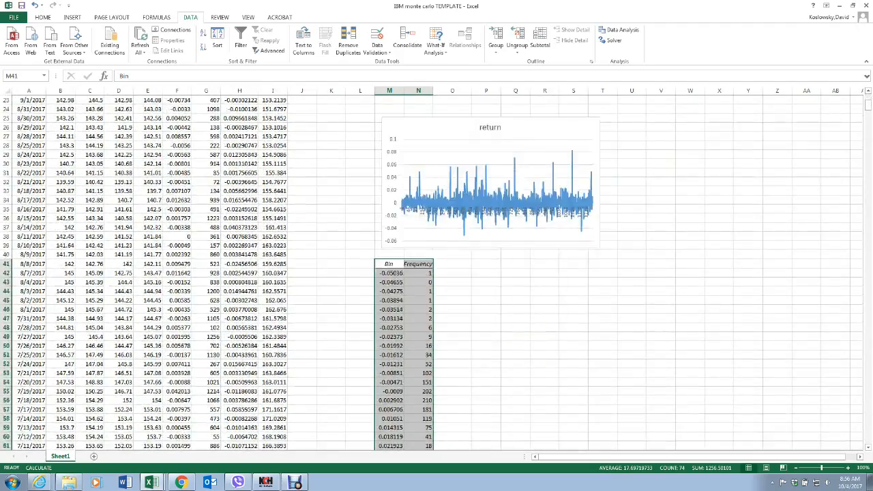
Step: Rerun the histogram of the returns with Chart Output enabled, overwriting the existing output at M41
{"action": "scroll", "coordinate": [437, 273], "scroll_direction": "up", "scroll_amount": 7}
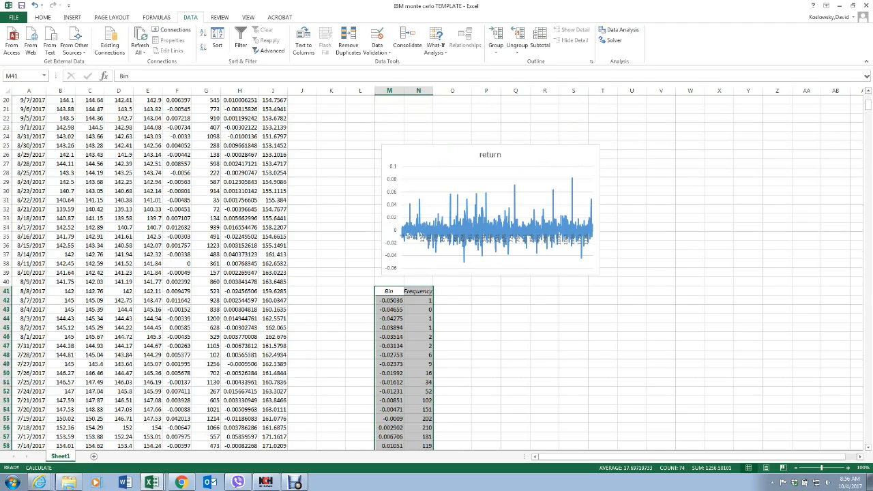
{"action": "scroll", "coordinate": [437, 273], "scroll_direction": "up", "scroll_amount": 4}
{"action": "left_click", "coordinate": [619, 30]}
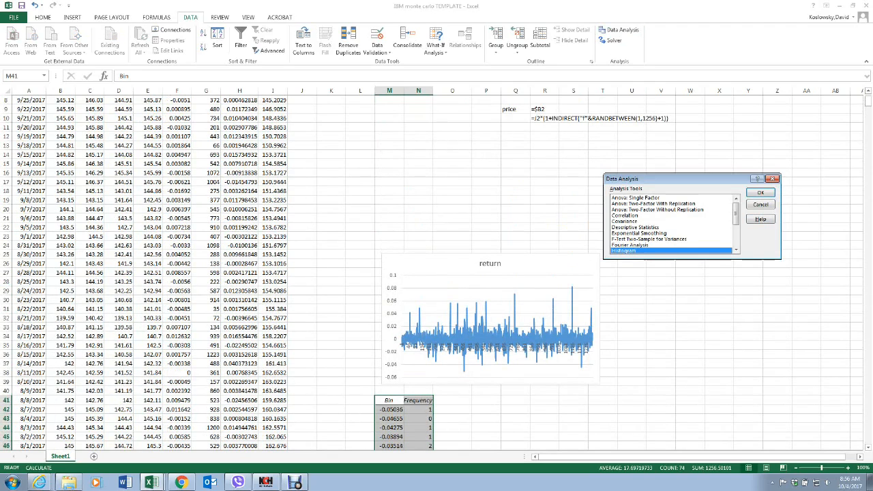
{"action": "key", "text": "Return"}
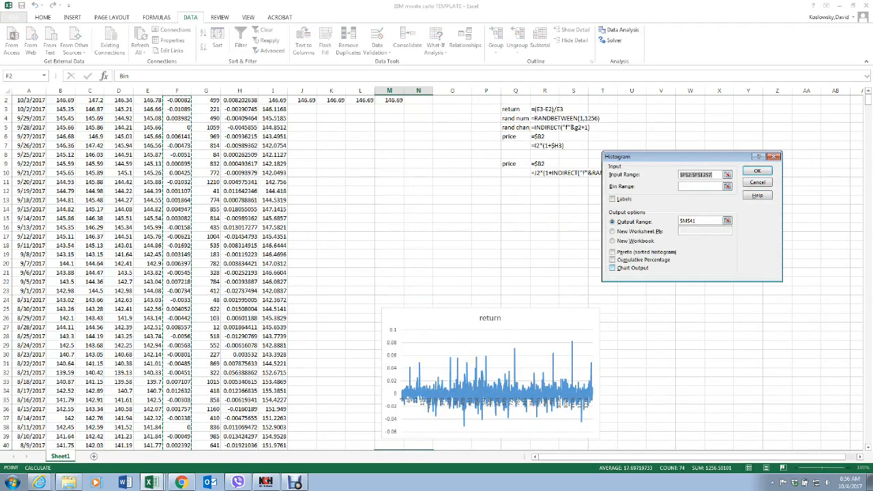
{"action": "left_click", "coordinate": [613, 268]}
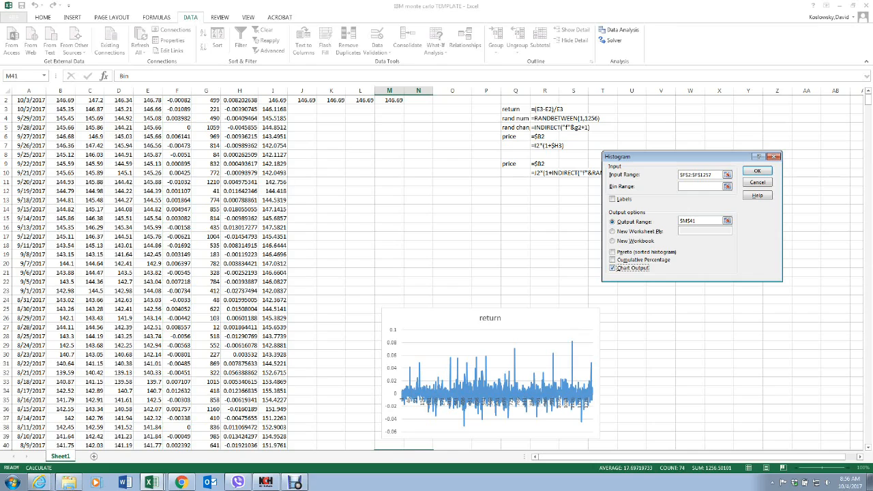
{"action": "left_click", "coordinate": [758, 171]}
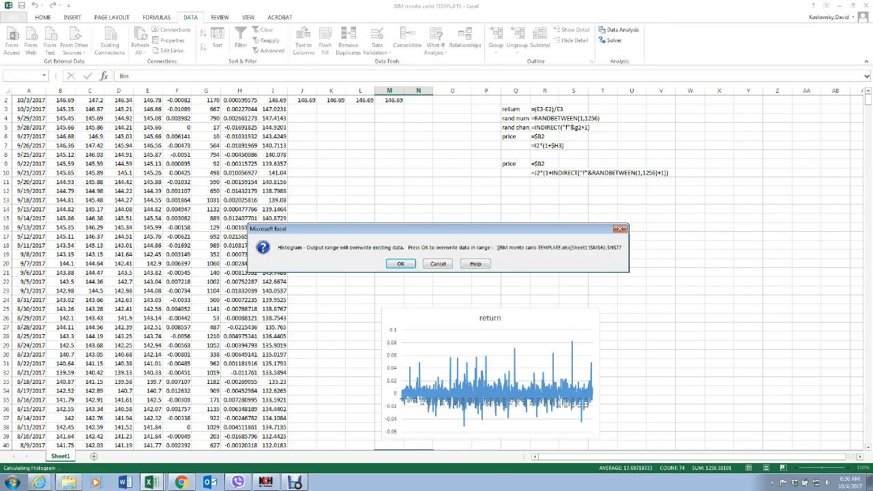
{"action": "key", "text": "Return"}
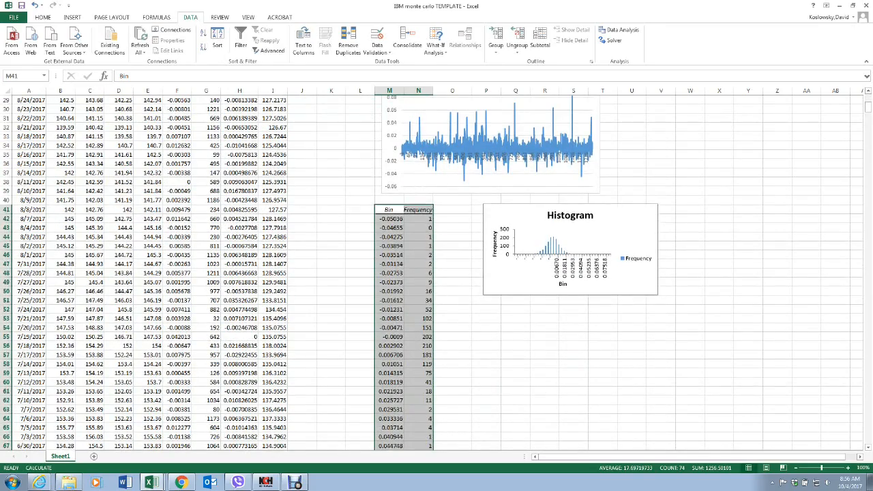
Step: Enlarge the Histogram chart so that it extends to about column Z and row 62
{"action": "left_click", "coordinate": [632, 282]}
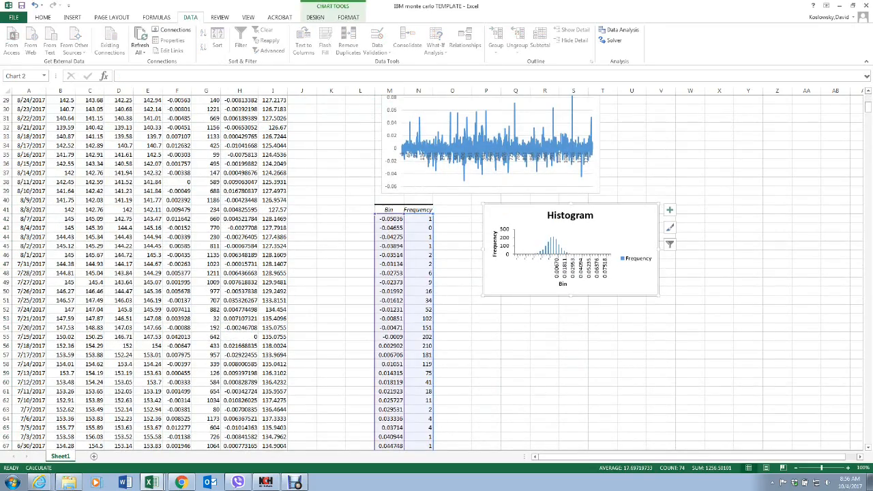
{"action": "left_click_drag", "start_coordinate": [658, 296], "coordinate": [771, 403]}
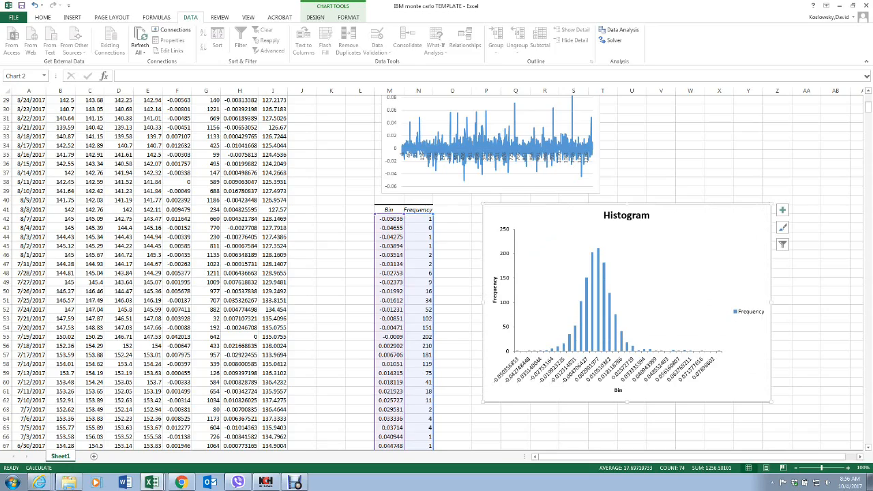
{"action": "scroll", "coordinate": [436, 273], "scroll_direction": "up", "scroll_amount": 5}
{"action": "scroll", "coordinate": [437, 273], "scroll_direction": "down", "scroll_amount": 5}
{"action": "scroll", "coordinate": [432, 273], "scroll_direction": "up", "scroll_amount": 8}
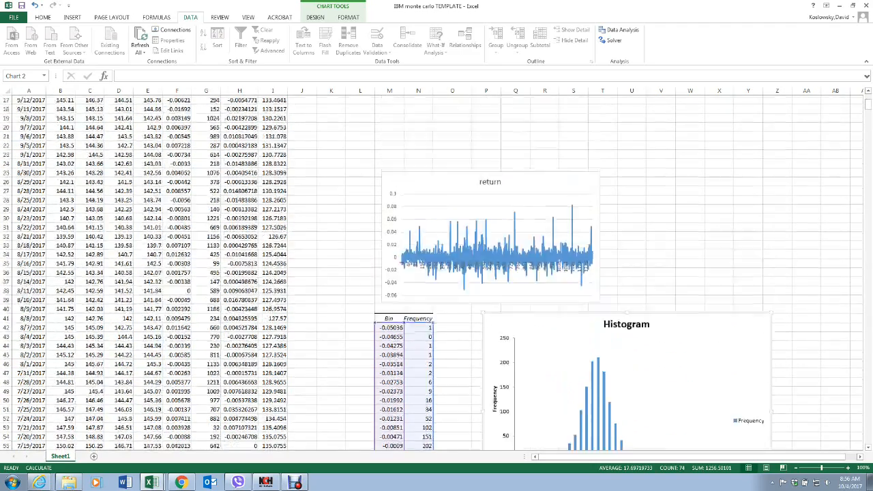
Step: Copy the random price formula text from R10 into J3, the second cell of the first blank price column
{"action": "scroll", "coordinate": [432, 273], "scroll_direction": "up", "scroll_amount": 2}
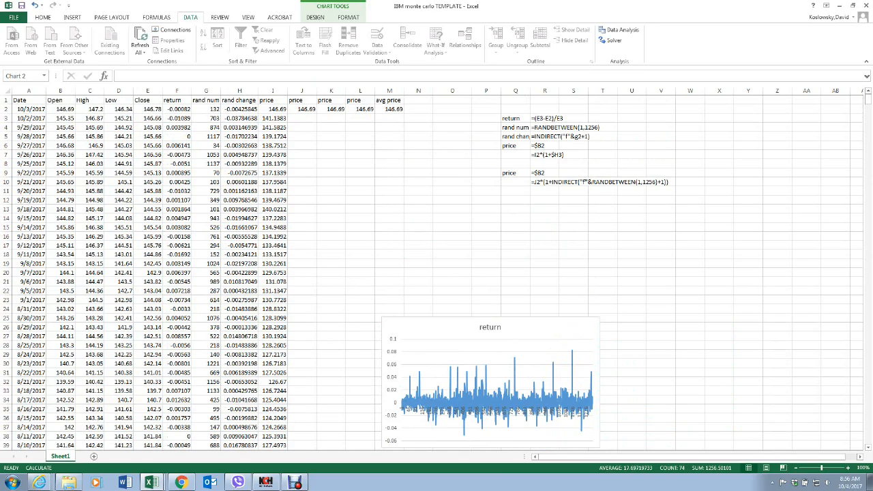
{"action": "left_click", "coordinate": [303, 109]}
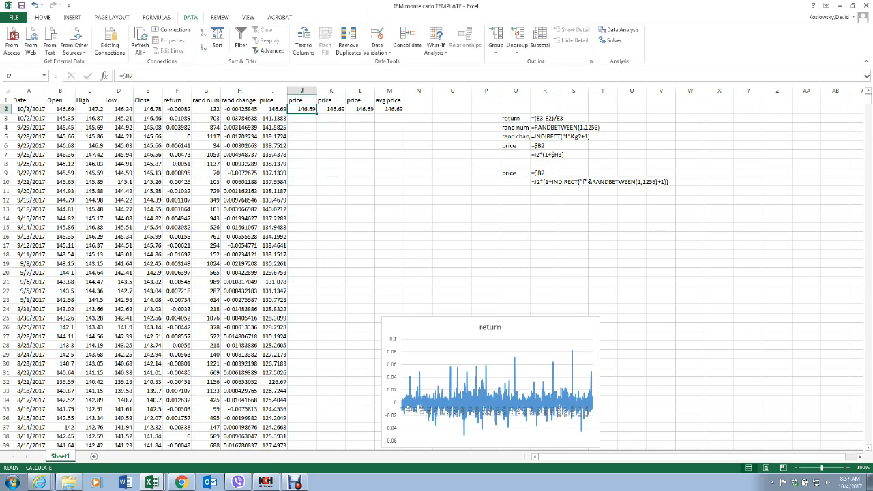
{"action": "left_click", "coordinate": [543, 182]}
{"action": "right_click", "coordinate": [541, 184]}
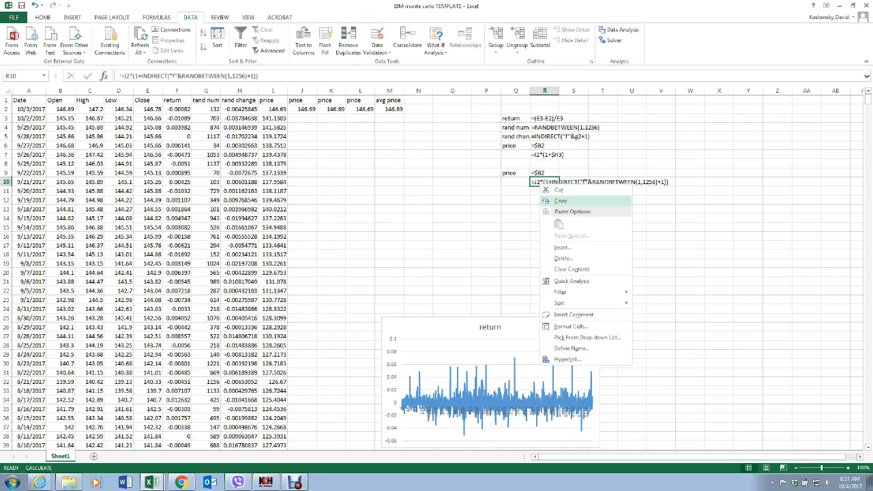
{"action": "left_click", "coordinate": [561, 202]}
{"action": "left_click", "coordinate": [302, 118]}
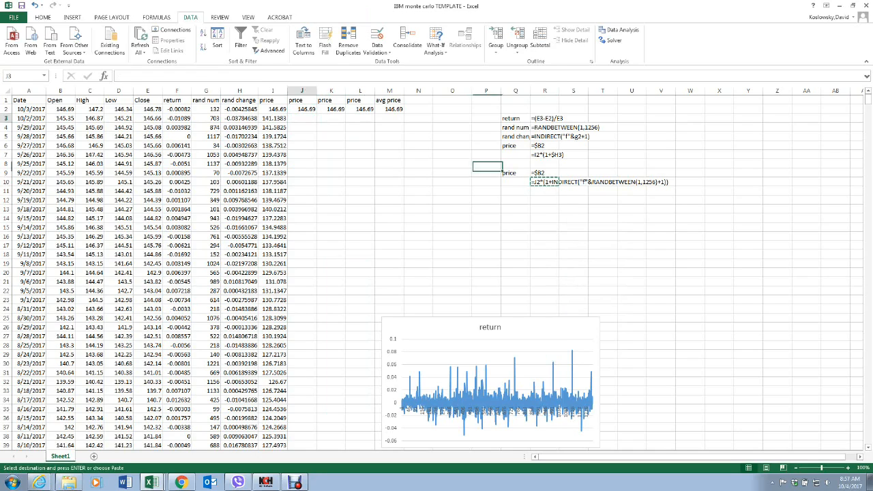
{"action": "right_click", "coordinate": [307, 118]}
{"action": "left_click", "coordinate": [331, 158]}
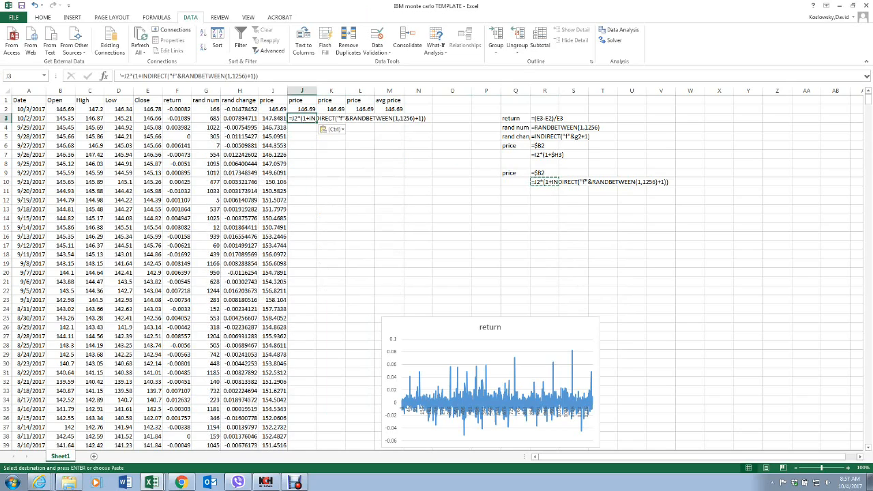
Step: Remove the leading apostrophe in J3 so it becomes the live formula =J2*(1+INDIRECT("f"&RANDBETWEEN(1,1256)+1))
{"action": "left_click", "coordinate": [122, 76]}
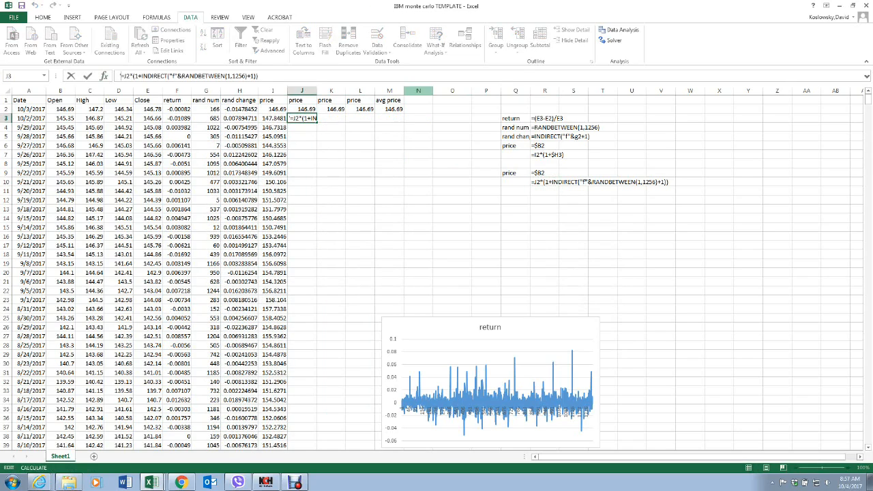
{"action": "key", "text": "Delete"}
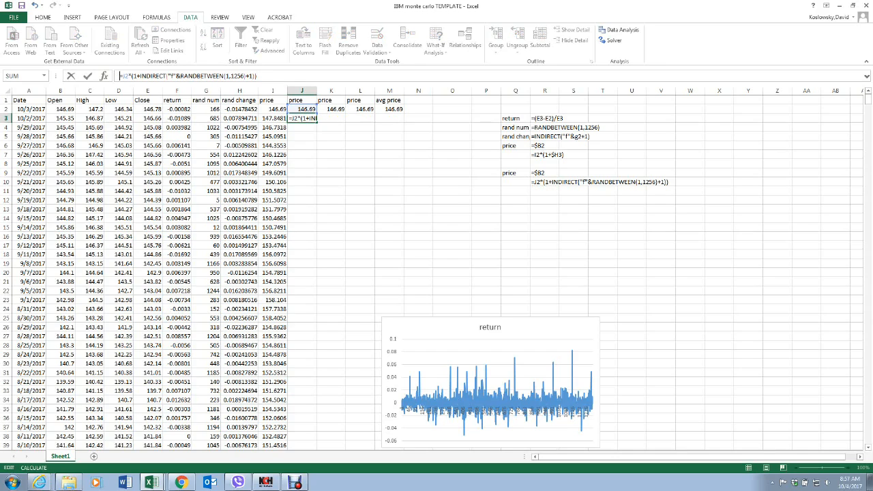
{"action": "key", "text": "Return"}
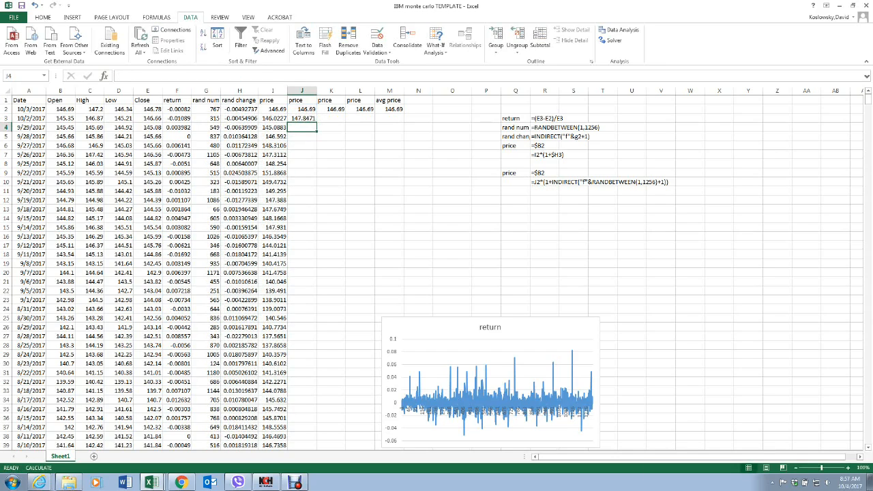
Step: Copy the price formula from J3 across K3:M3
{"action": "left_click", "coordinate": [304, 119]}
{"action": "right_click", "coordinate": [304, 119]}
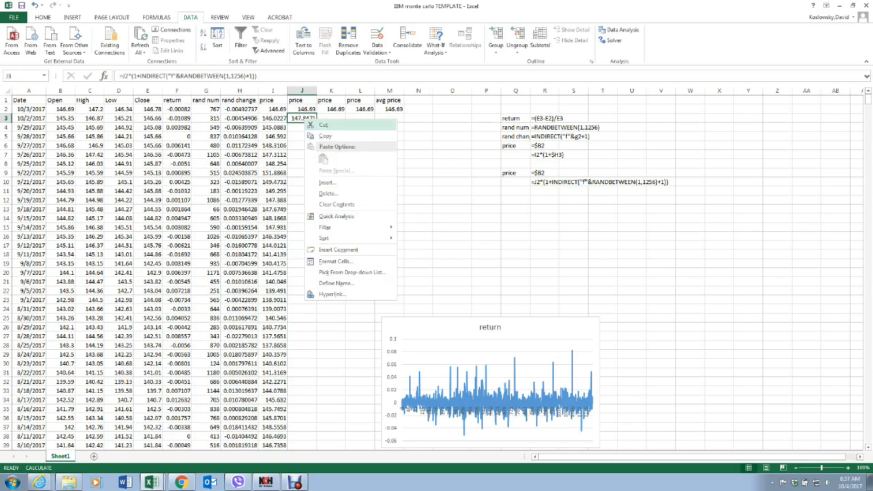
{"action": "left_click", "coordinate": [321, 136]}
{"action": "left_click", "coordinate": [320, 119]}
{"action": "left_click_drag", "start_coordinate": [321, 118], "coordinate": [389, 118]}
{"action": "right_click", "coordinate": [393, 117]}
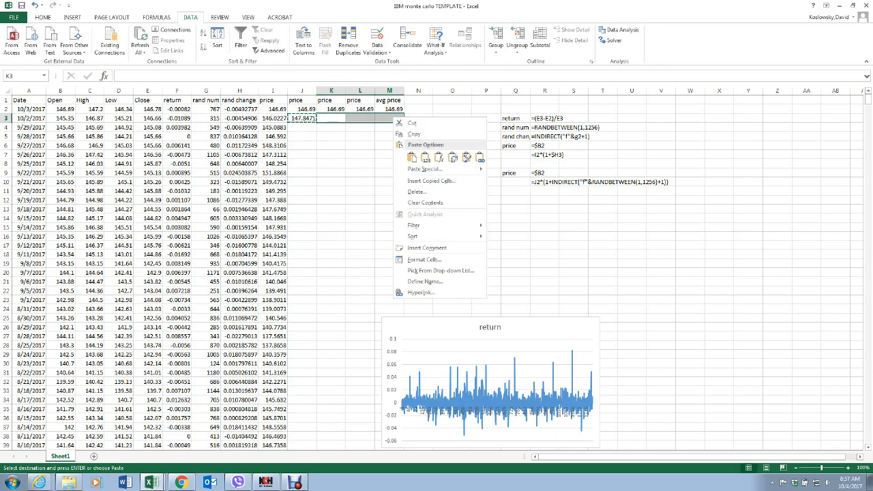
{"action": "left_click", "coordinate": [412, 157]}
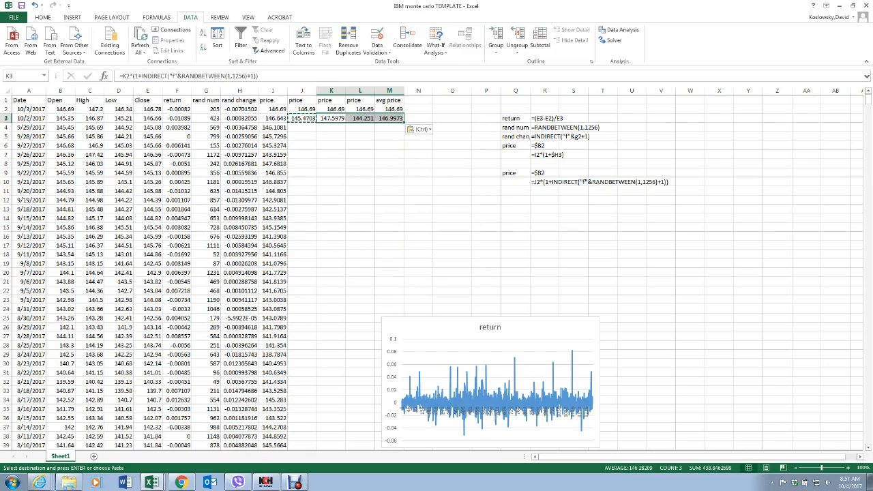
Step: Clear the contents of M3 in the avg price column
{"action": "left_click", "coordinate": [331, 136]}
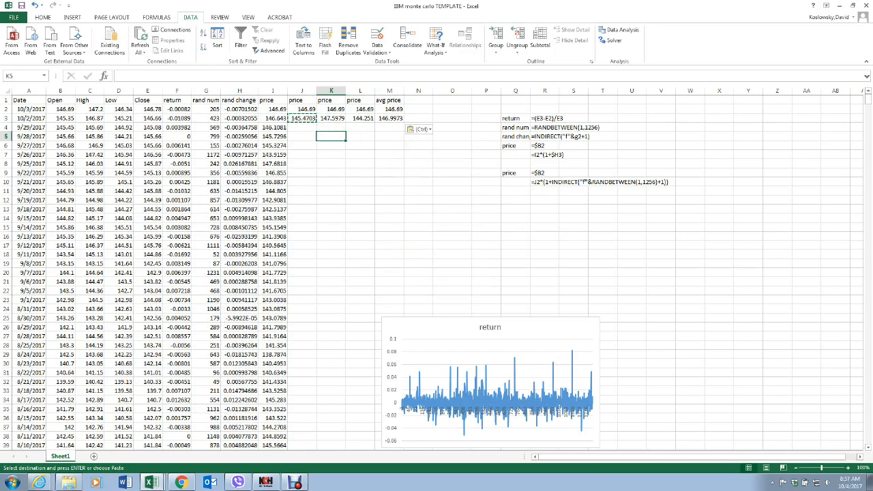
{"action": "left_click", "coordinate": [390, 118]}
{"action": "right_click", "coordinate": [395, 118]}
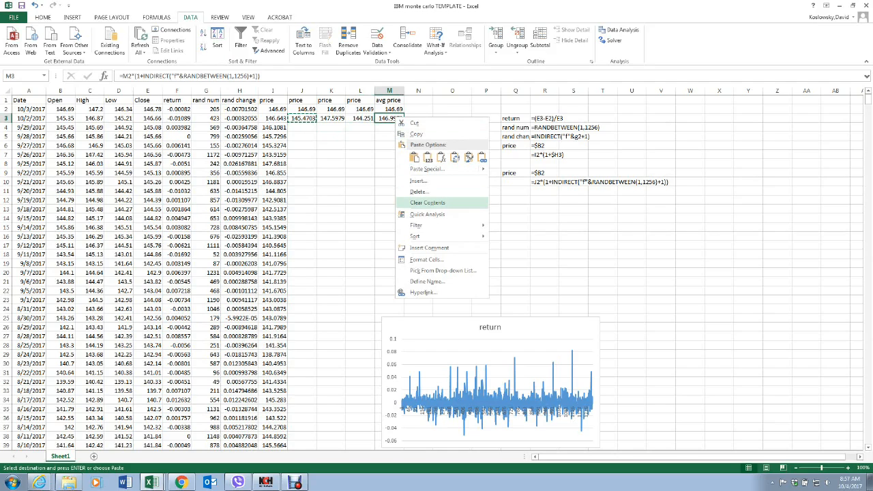
{"action": "left_click", "coordinate": [427, 203]}
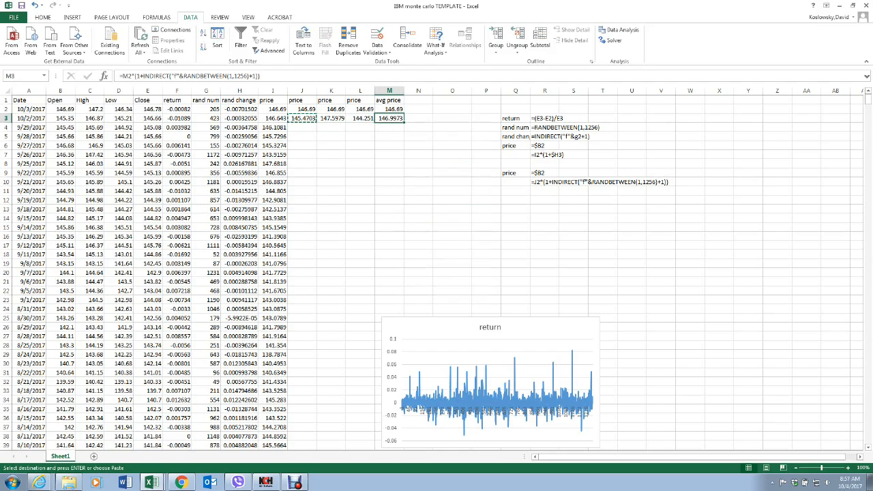
{"action": "left_click", "coordinate": [389, 182]}
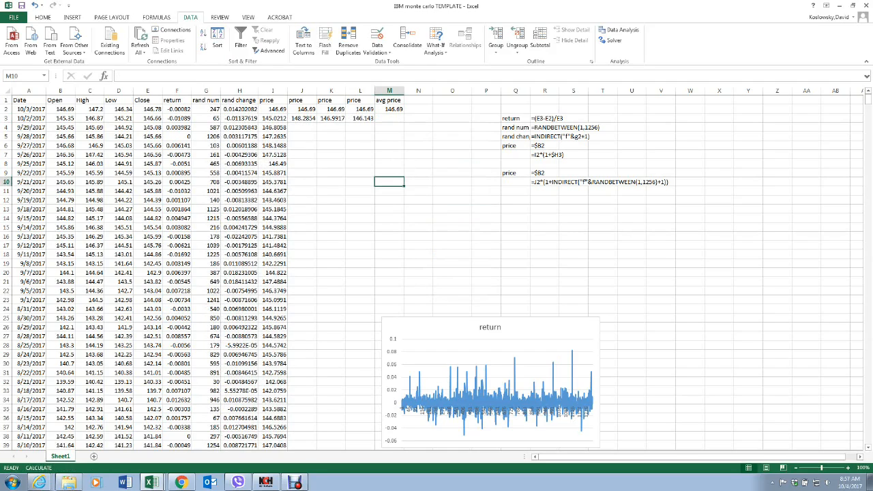
Step: Fill the price formulas in J3, K3 and L3 down their columns for all the dates
{"action": "left_click", "coordinate": [302, 119]}
{"action": "double_click", "coordinate": [316, 123]}
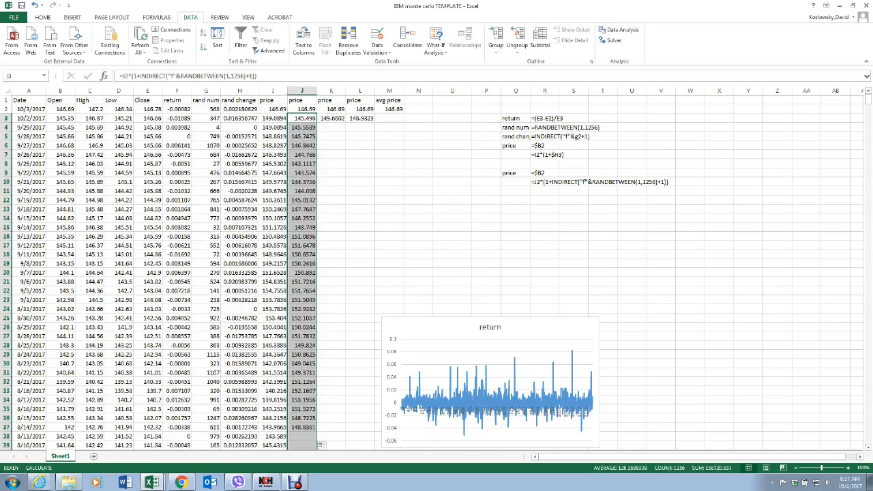
{"action": "left_click", "coordinate": [331, 119]}
{"action": "double_click", "coordinate": [346, 123]}
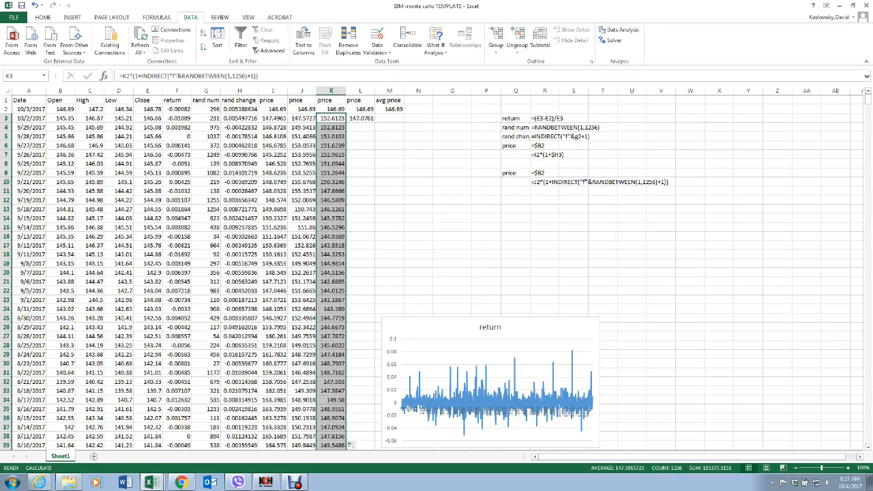
{"action": "left_click", "coordinate": [361, 118]}
{"action": "double_click", "coordinate": [375, 123]}
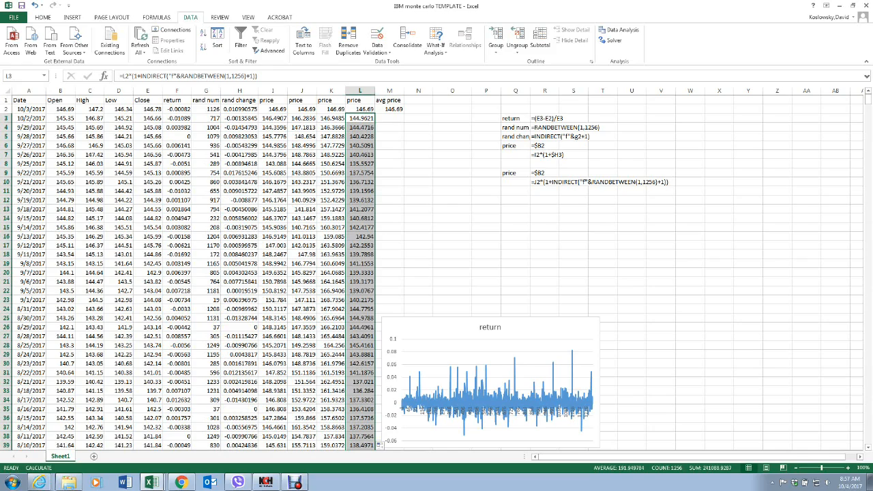
Step: Fill the avg price formula =AVERAGE(I2:L2) from M2 down the column
{"action": "left_click", "coordinate": [389, 119]}
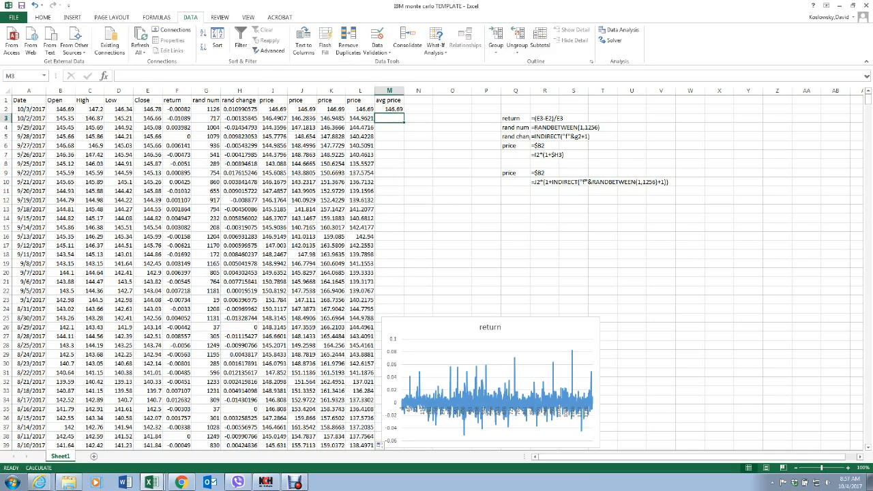
{"action": "left_click", "coordinate": [390, 109]}
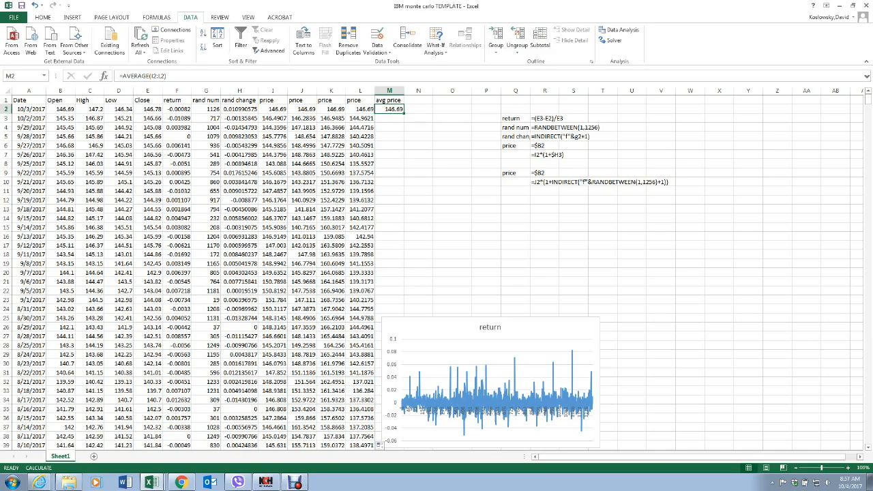
{"action": "double_click", "coordinate": [404, 113]}
{"action": "left_click", "coordinate": [516, 200]}
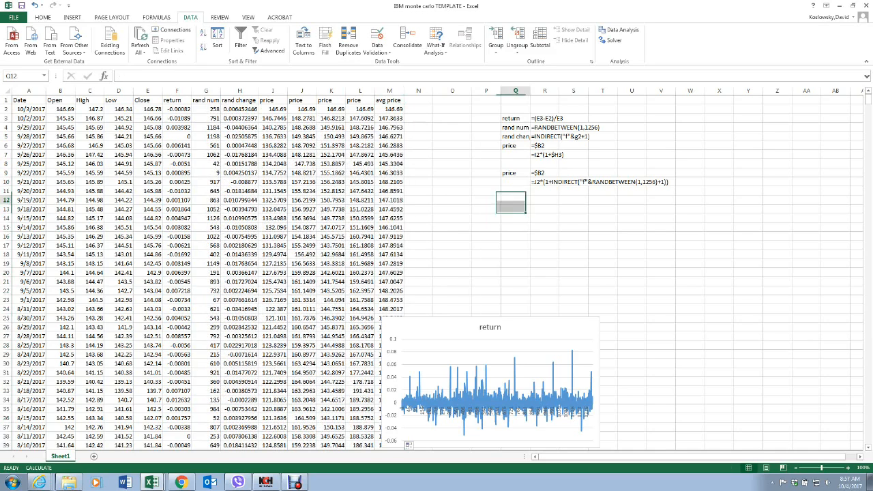
Step: Insert a line chart of the four simulated price columns I:L and place it at about columns T to AA, rows 11 to 25
{"action": "left_click", "coordinate": [273, 91]}
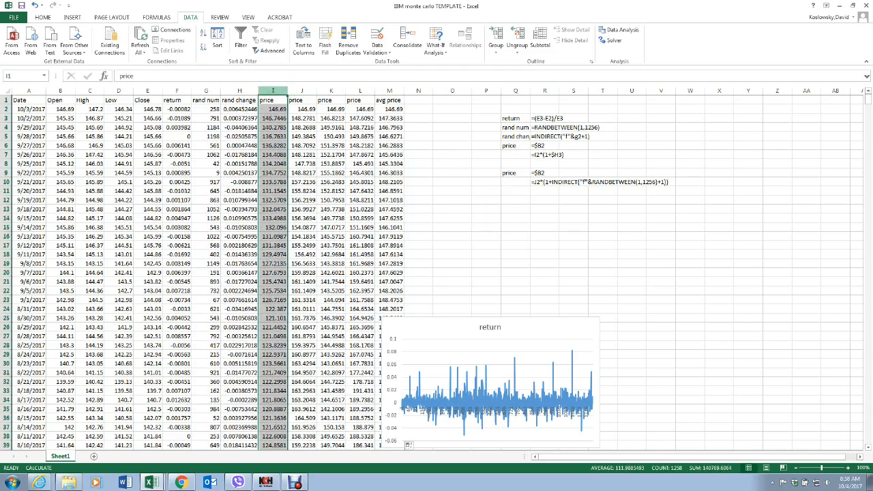
{"action": "left_click_drag", "start_coordinate": [273, 91], "coordinate": [360, 91]}
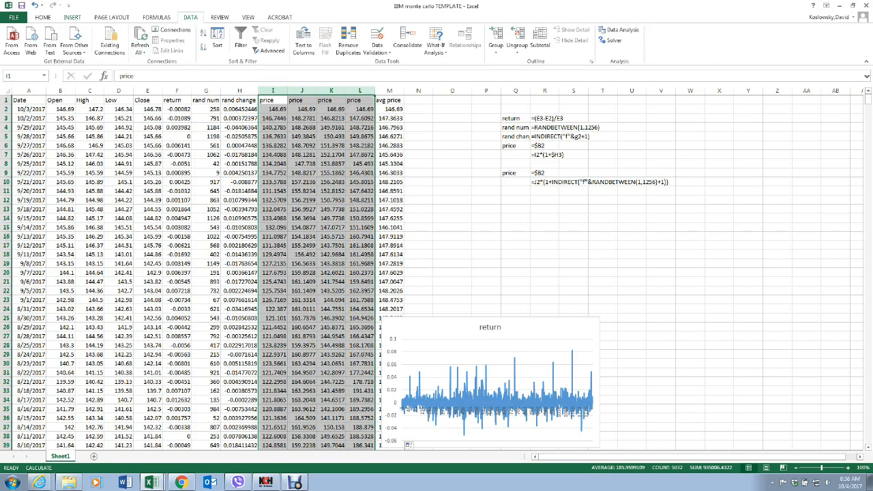
{"action": "left_click", "coordinate": [72, 17]}
{"action": "left_click", "coordinate": [339, 40]}
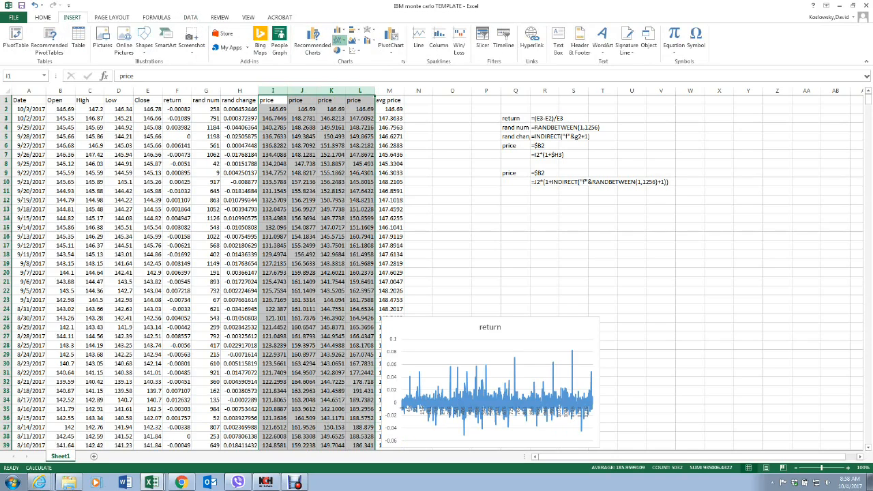
{"action": "left_click", "coordinate": [348, 71]}
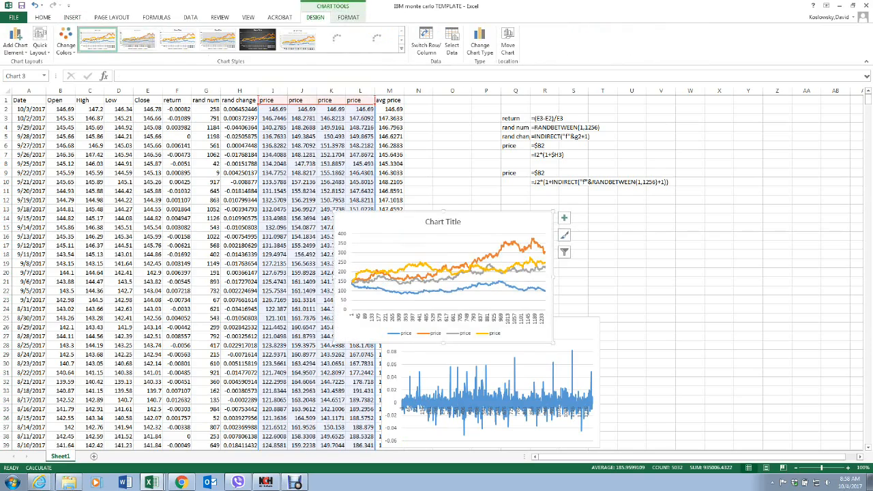
{"action": "left_click_drag", "start_coordinate": [399, 221], "coordinate": [665, 198]}
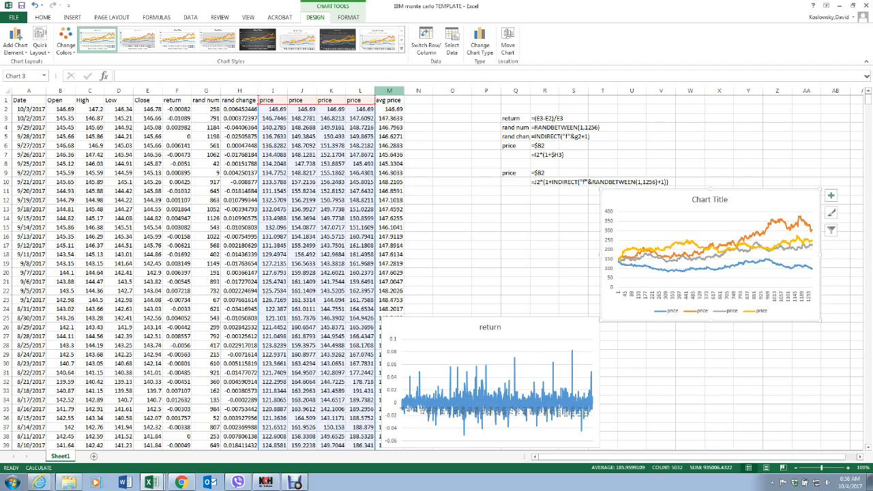
Step: Try to plot the whole avg price column M as a line chart, then delete that chart
{"action": "left_click", "coordinate": [389, 91]}
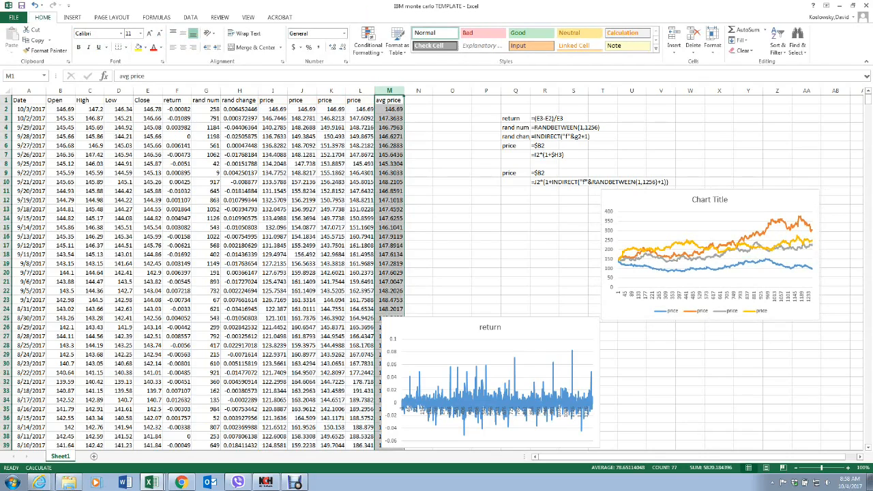
{"action": "left_click", "coordinate": [71, 18]}
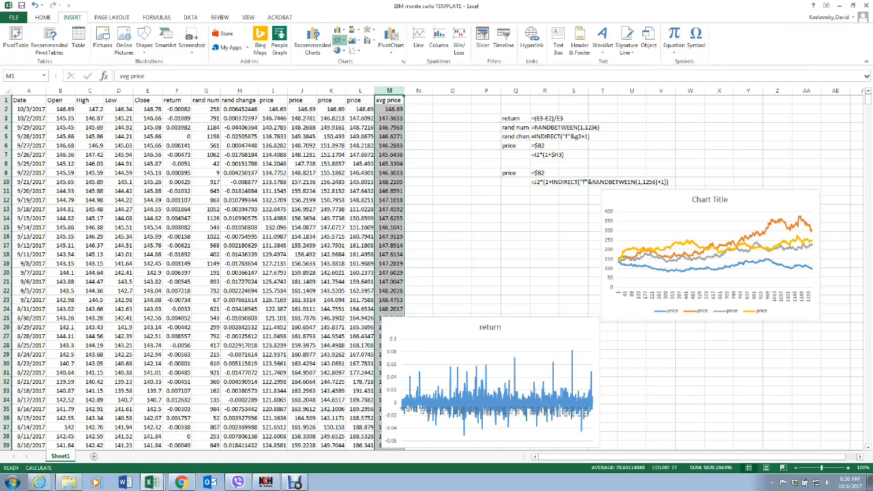
{"action": "left_click", "coordinate": [347, 69]}
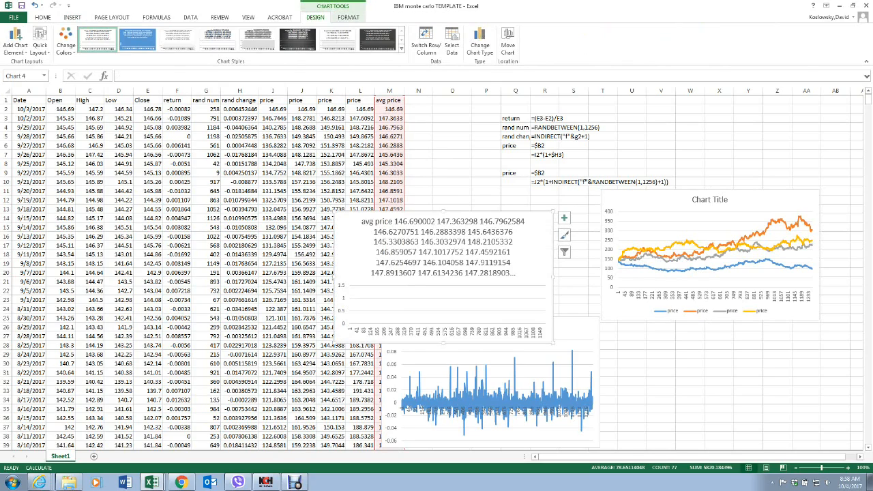
{"action": "left_click", "coordinate": [443, 247]}
{"action": "key", "text": "Delete"}
{"action": "key", "text": "Delete"}
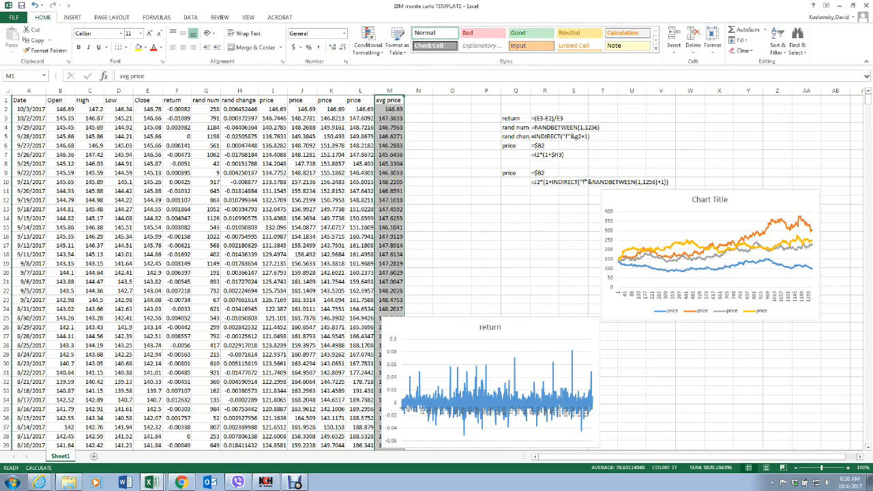
Step: Move the return chart to about columns O to V, and move the histogram's bin and frequency table M41:N77 to P65
{"action": "left_click", "coordinate": [453, 154]}
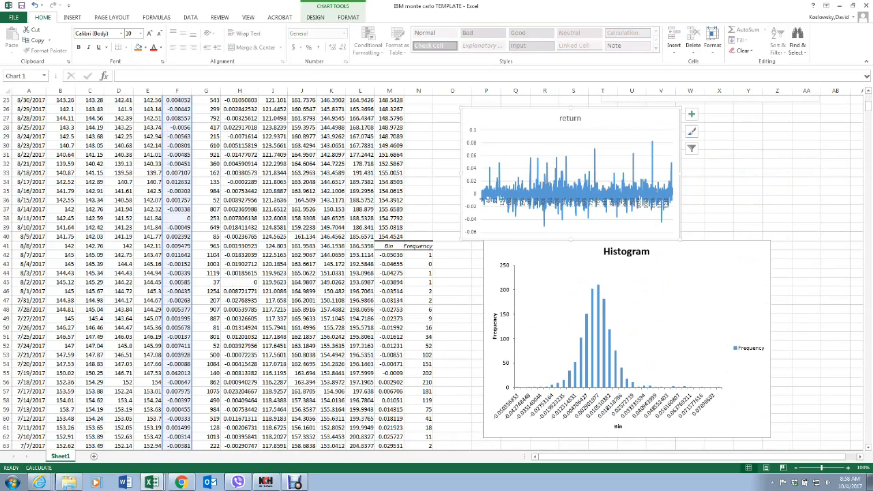
{"action": "scroll", "coordinate": [436, 272], "scroll_direction": "down", "scroll_amount": 4}
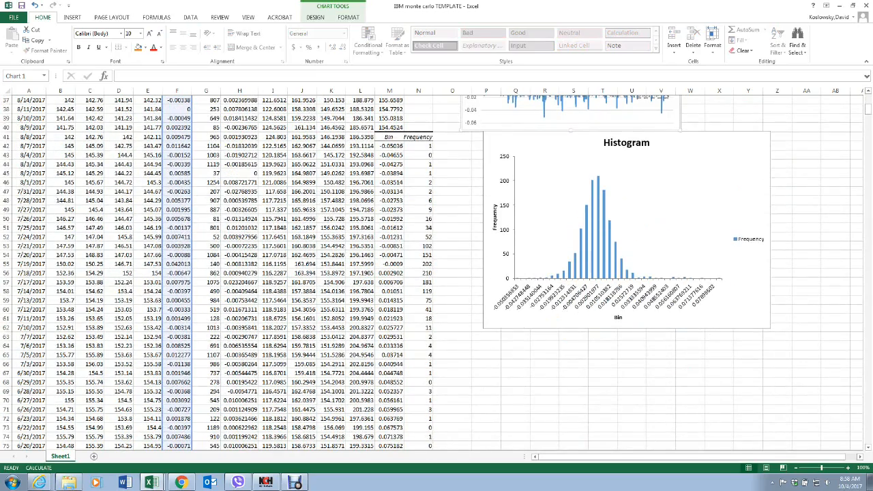
{"action": "left_click_drag", "start_coordinate": [390, 137], "coordinate": [434, 322]}
{"action": "right_click", "coordinate": [417, 282]}
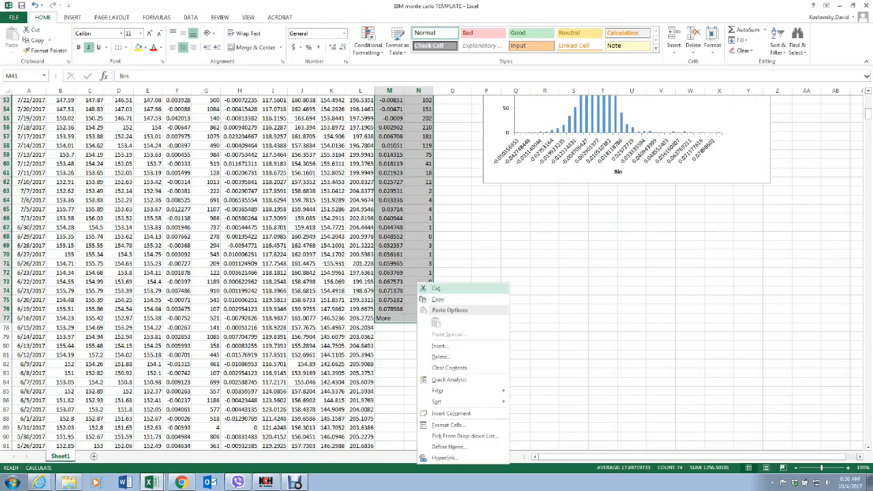
{"action": "left_click", "coordinate": [436, 288]}
{"action": "scroll", "coordinate": [437, 289], "scroll_direction": "up", "scroll_amount": 10}
{"action": "scroll", "coordinate": [437, 289], "scroll_direction": "down", "scroll_amount": 7}
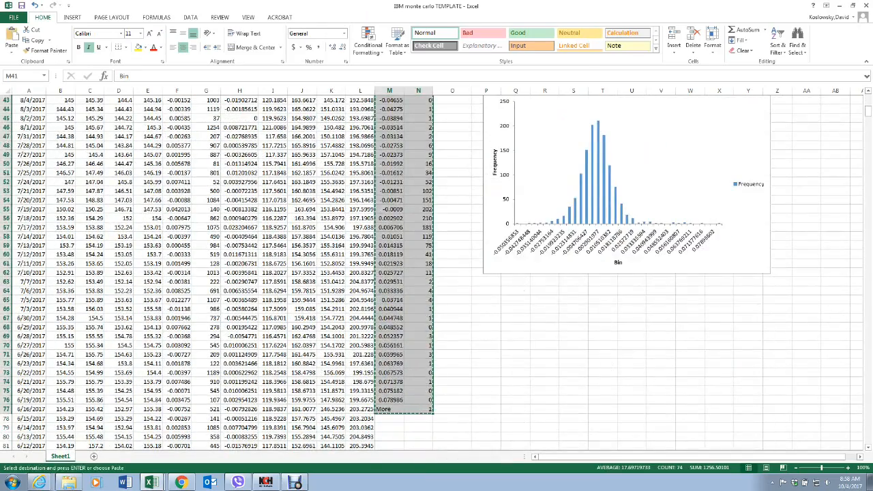
{"action": "left_click", "coordinate": [494, 299]}
{"action": "right_click", "coordinate": [495, 300]}
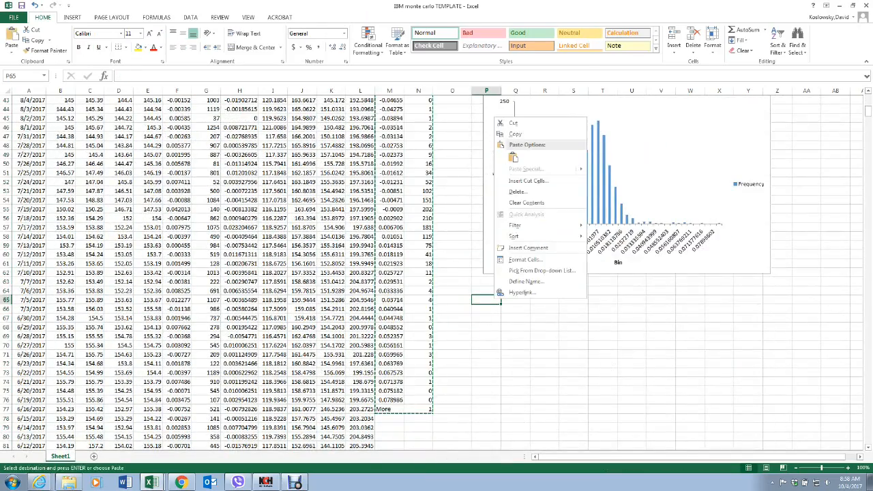
{"action": "left_click", "coordinate": [513, 158]}
{"action": "left_click", "coordinate": [603, 338]}
{"action": "scroll", "coordinate": [604, 338], "scroll_direction": "up", "scroll_amount": 14}
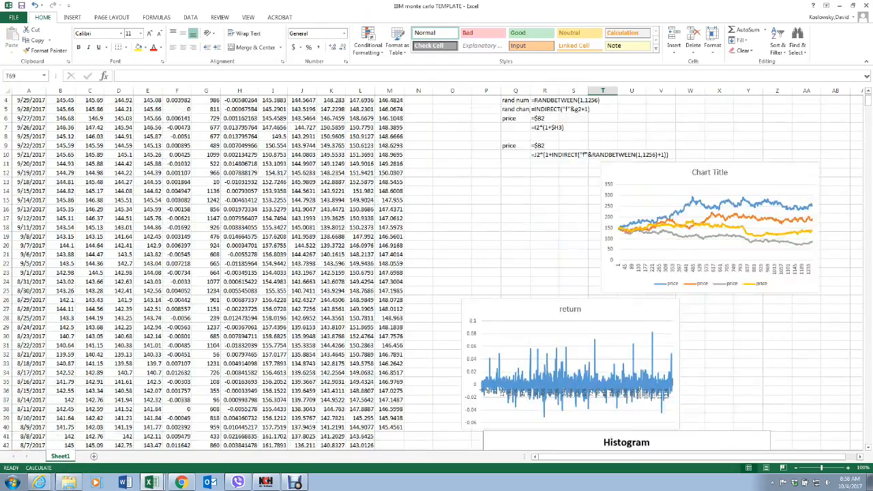
Step: Fill the avg price formula from M2 down to M40
{"action": "left_click", "coordinate": [390, 127]}
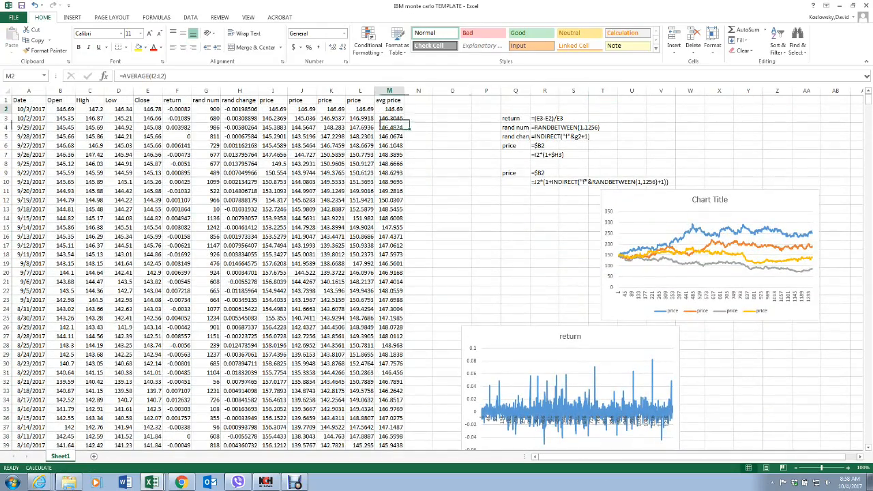
{"action": "left_click", "coordinate": [390, 109]}
{"action": "left_click_drag", "start_coordinate": [404, 113], "coordinate": [404, 446]}
{"action": "scroll", "coordinate": [432, 273], "scroll_direction": "down", "scroll_amount": 6}
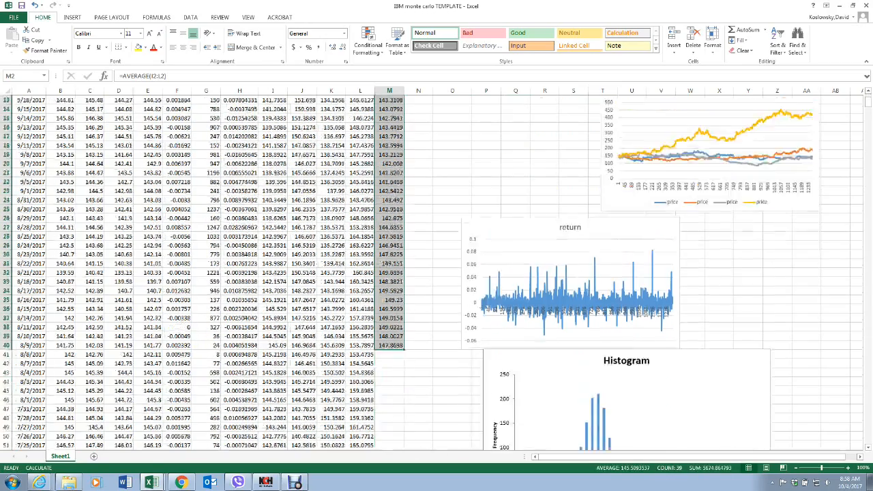
{"action": "scroll", "coordinate": [432, 273], "scroll_direction": "up", "scroll_amount": 6}
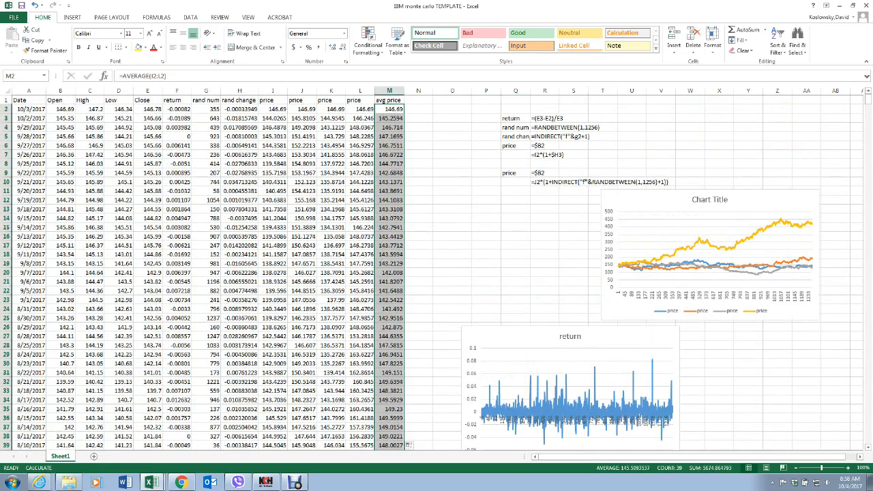
Step: Insert a line chart of the avg price values M2:M40 and place it beside the return chart, at about columns W to AD
{"action": "left_click", "coordinate": [72, 17]}
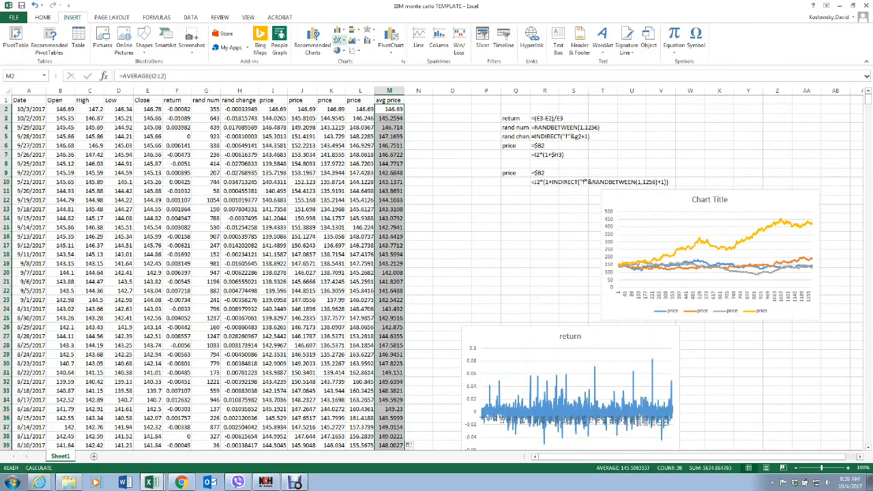
{"action": "left_click", "coordinate": [340, 41]}
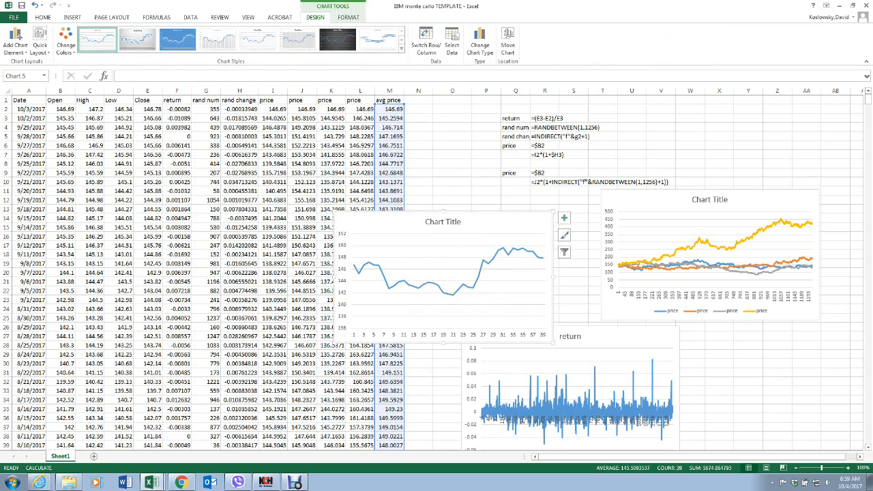
{"action": "left_click_drag", "start_coordinate": [396, 221], "coordinate": [746, 335]}
{"action": "left_click_drag", "start_coordinate": [744, 457], "coordinate": [756, 457]}
Step: Move the chart of the four simulated prices to about columns W to AD, directly above the avg price chart
{"action": "left_click", "coordinate": [715, 189]}
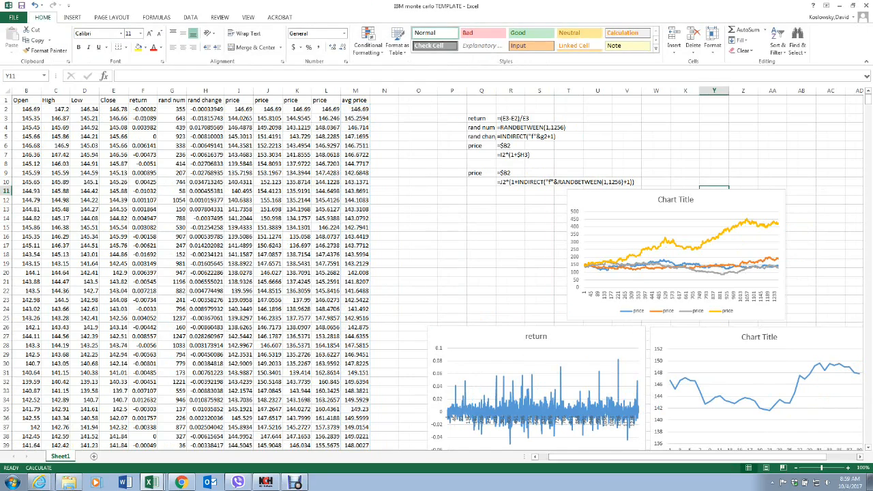
{"action": "left_click_drag", "start_coordinate": [717, 195], "coordinate": [797, 195]}
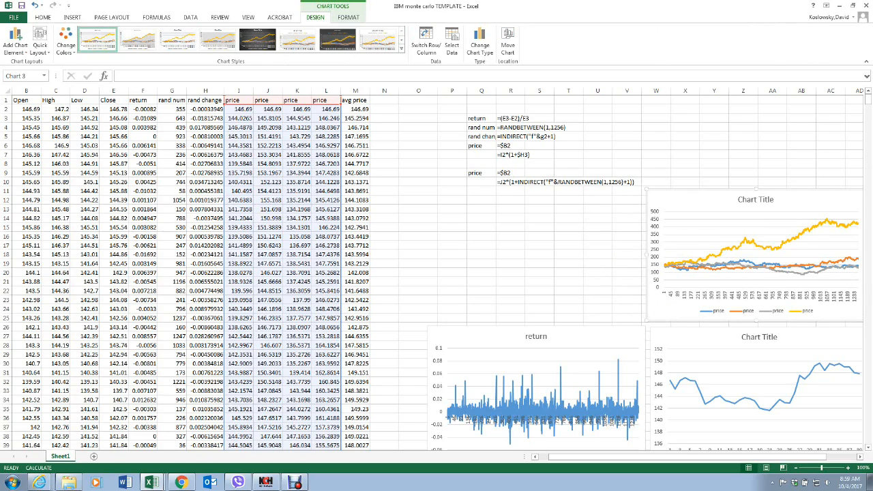
{"action": "left_click", "coordinate": [482, 273]}
{"action": "scroll", "coordinate": [481, 273], "scroll_direction": "down", "scroll_amount": 13}
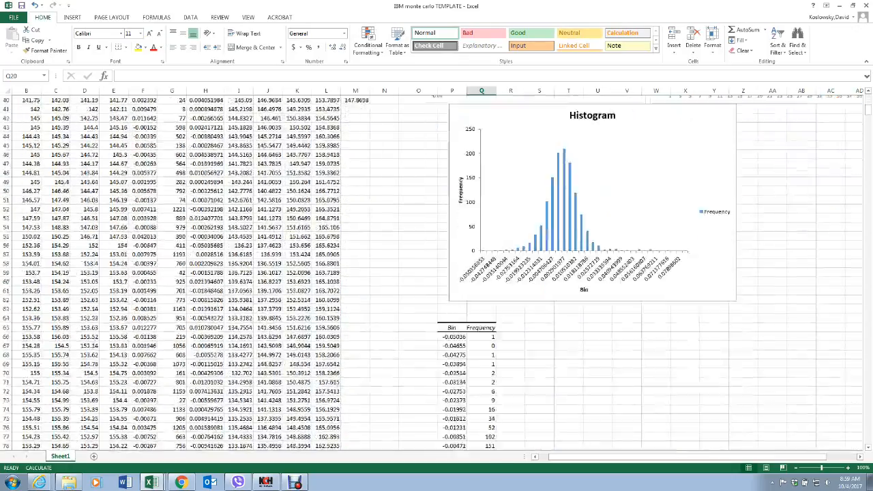
{"action": "scroll", "coordinate": [482, 273], "scroll_direction": "up", "scroll_amount": 13}
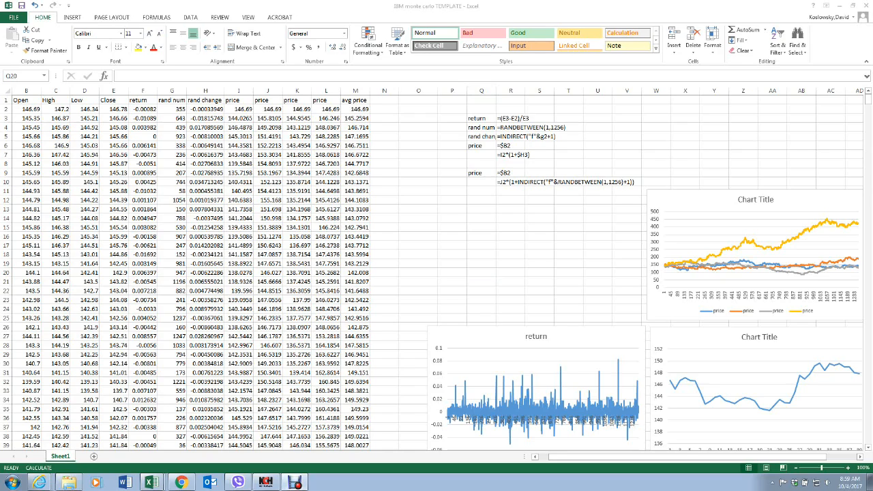
{"action": "left_click", "coordinate": [482, 273]}
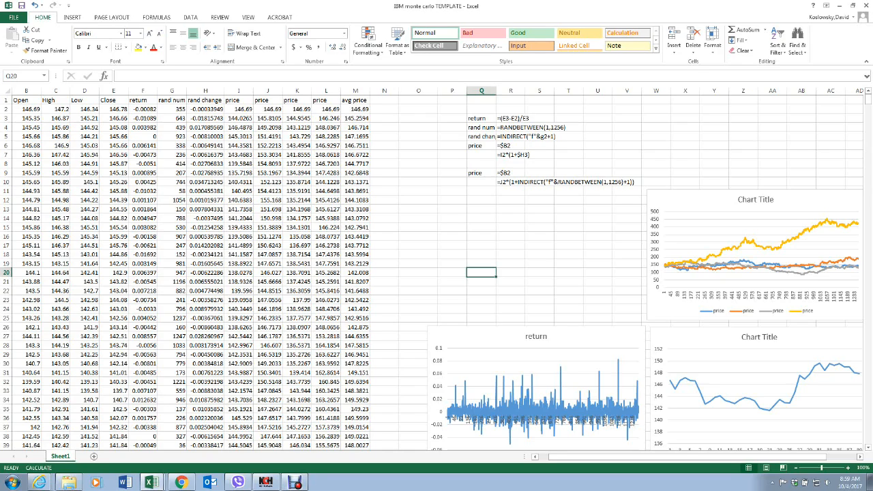